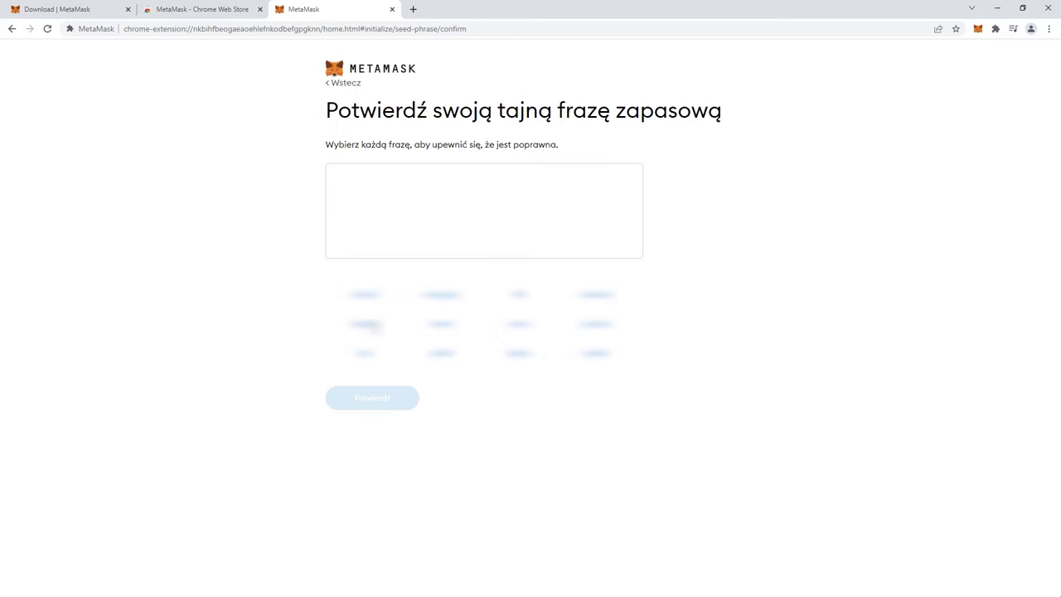
- Select the twelve words of the secret backup phrase in the correct order and confirm the phrase
click(369, 324)
click(440, 295)
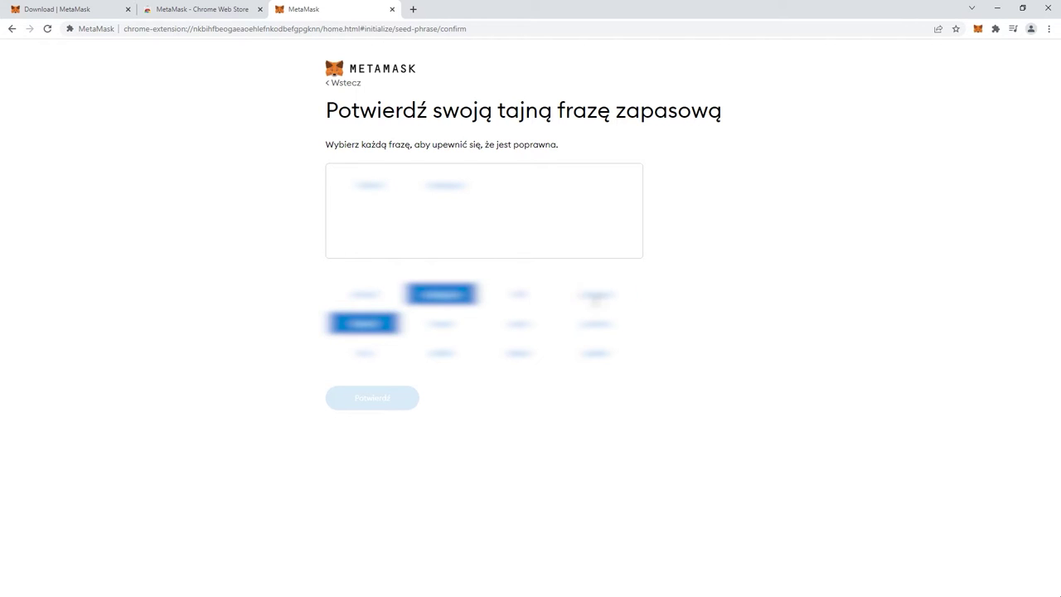
click(595, 296)
click(593, 294)
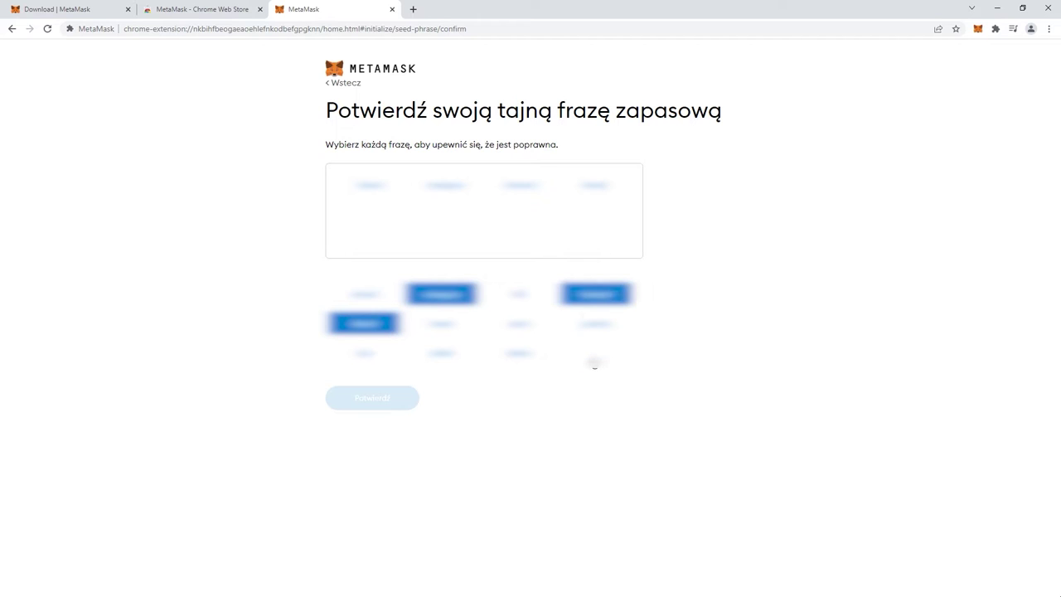
click(594, 354)
click(452, 324)
click(517, 296)
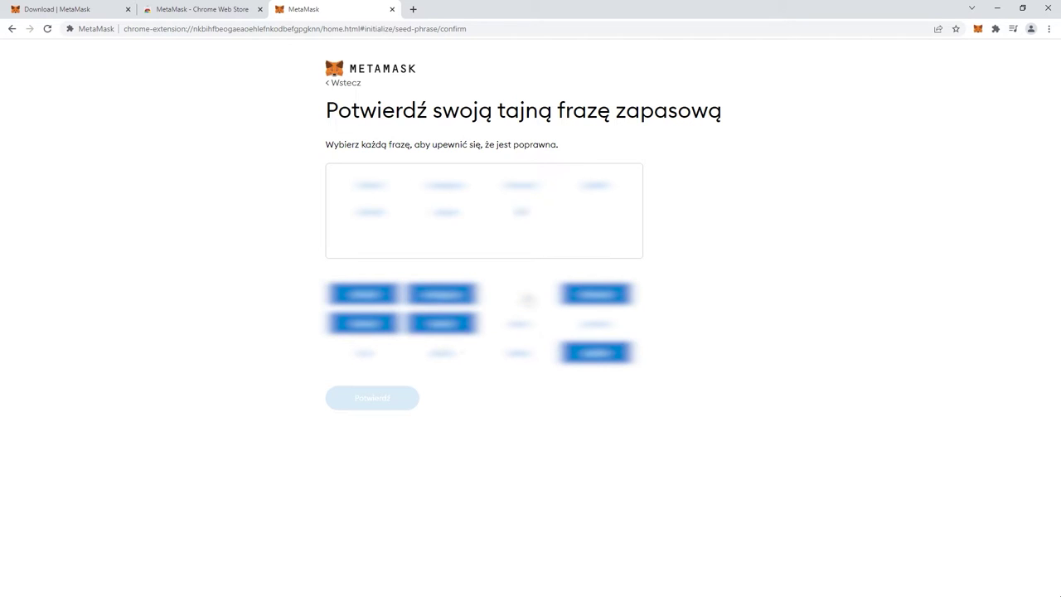
click(594, 323)
click(439, 353)
click(517, 353)
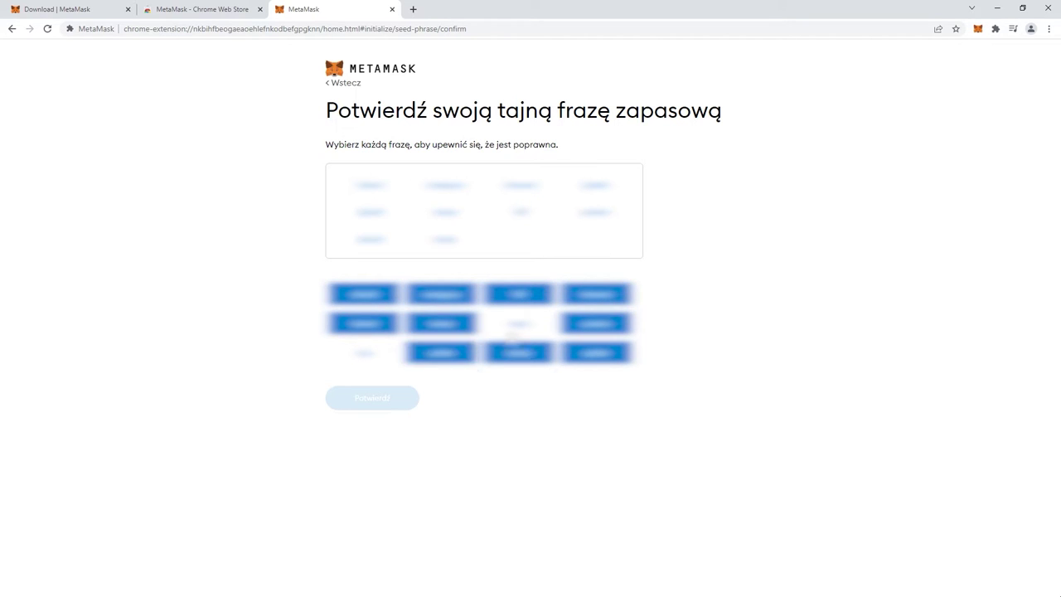
click(518, 324)
click(365, 354)
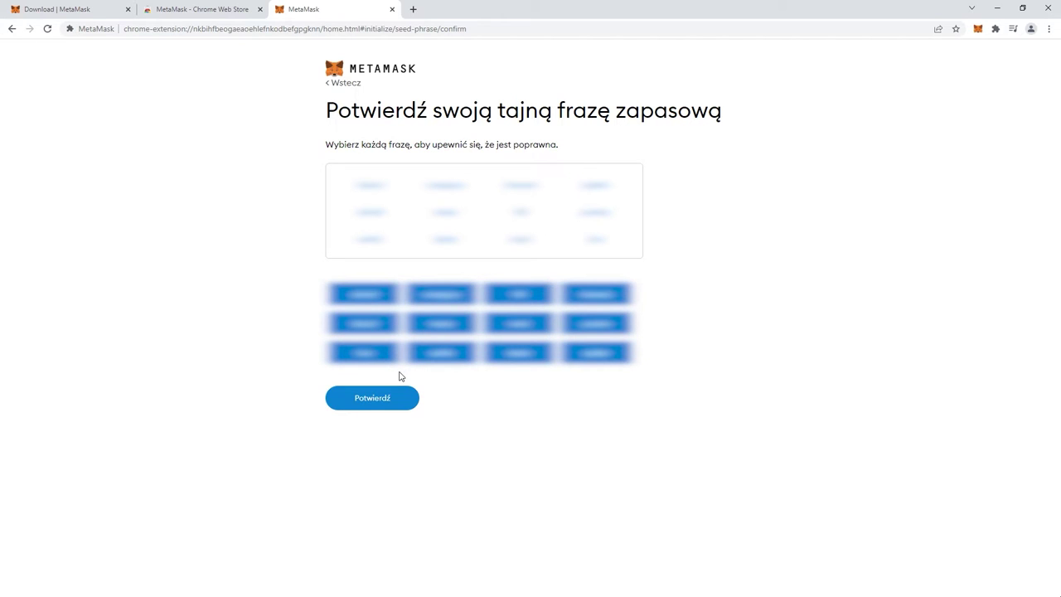
click(401, 402)
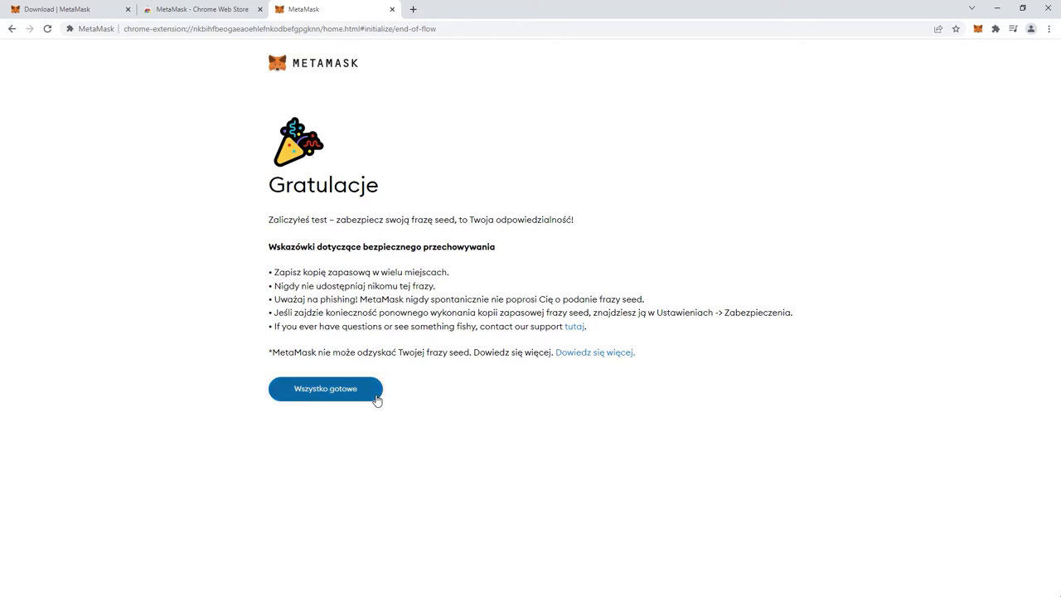
- Finish the wallet setup, dismissing the What's new notice, and close the MetaMask wallet and Chrome Web Store pages
click(376, 400)
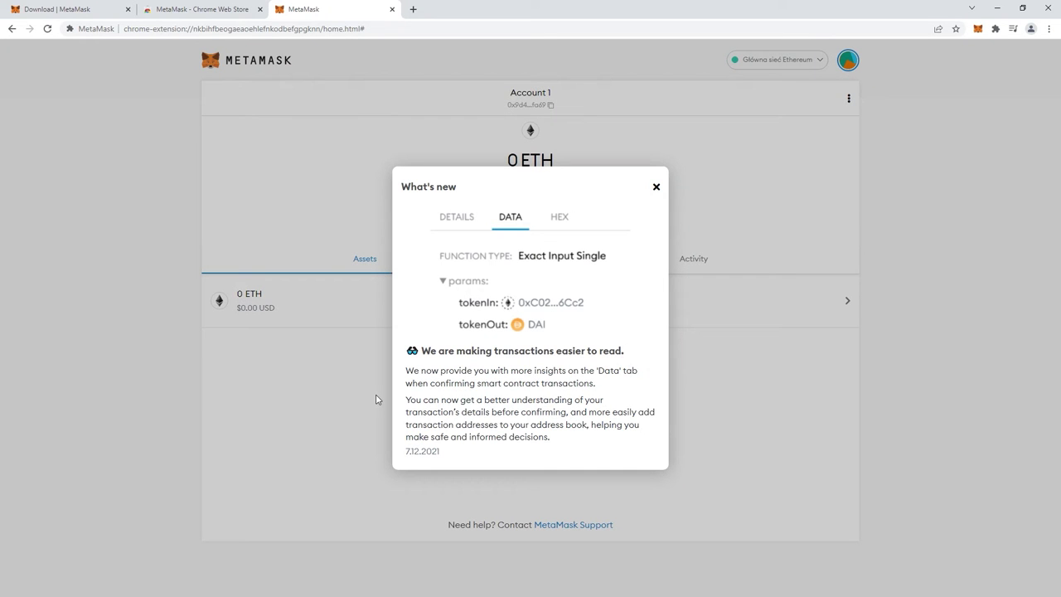
click(656, 187)
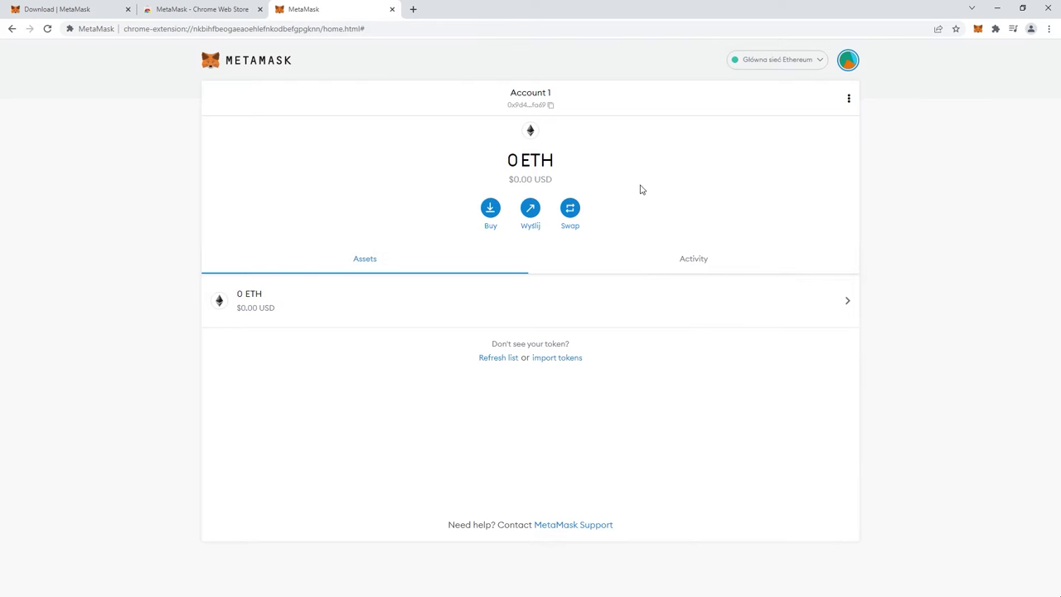
click(392, 9)
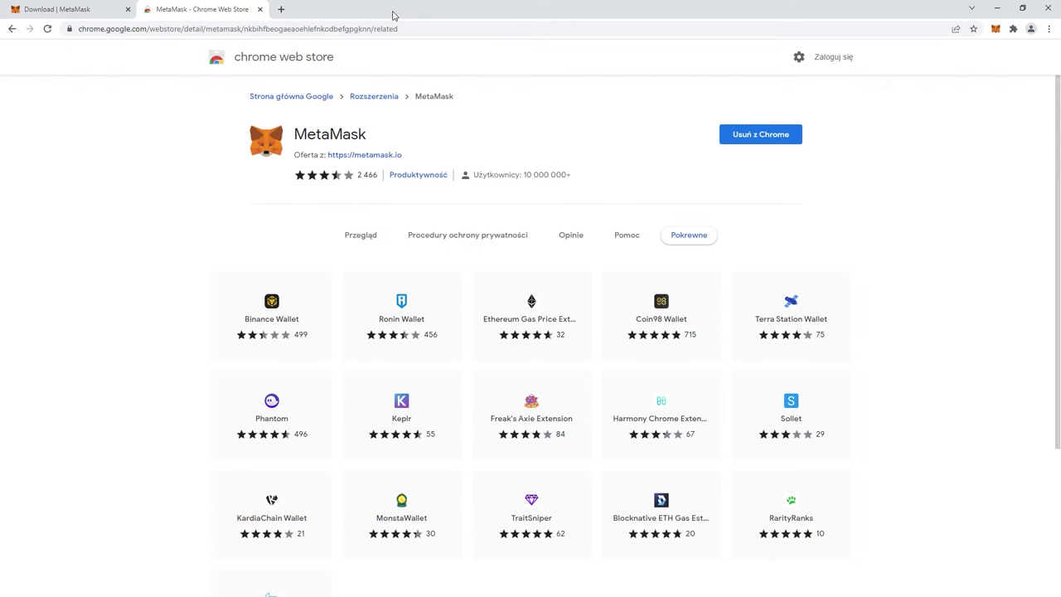
click(259, 10)
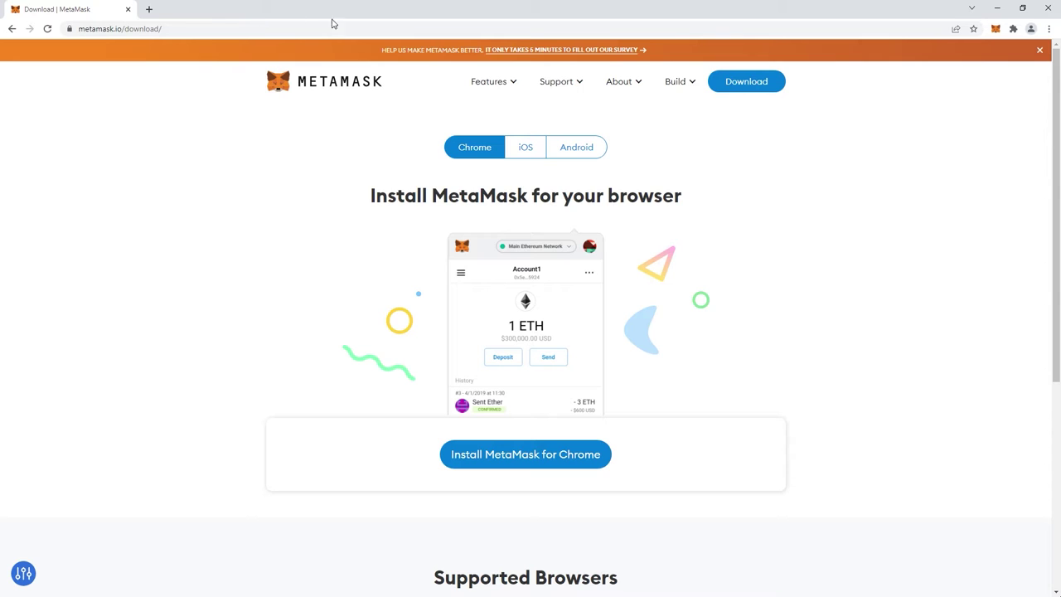
- View the new account in the MetaMask extension and go to bscscan.com
click(995, 29)
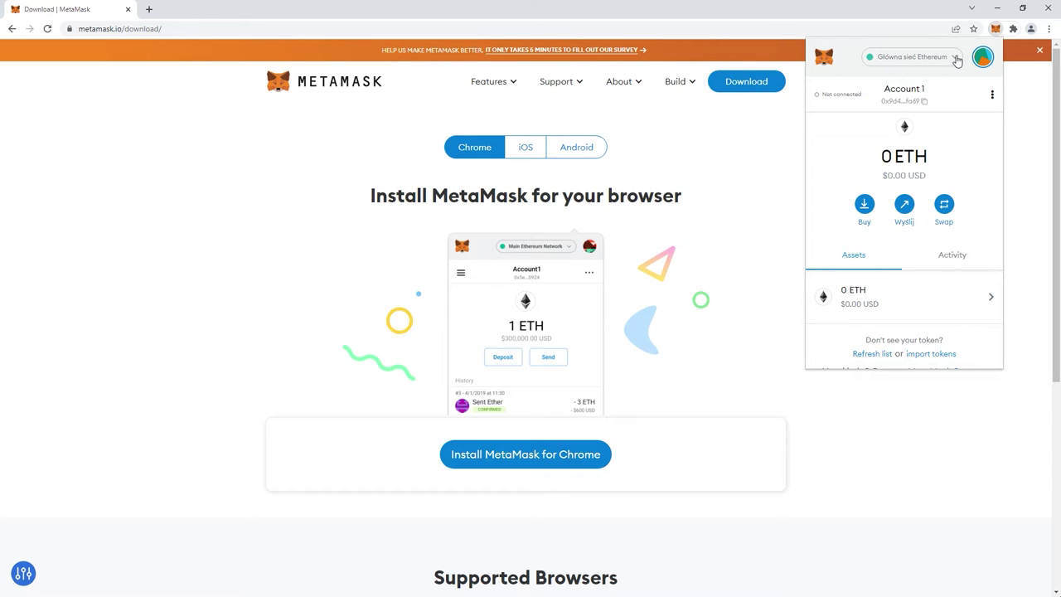
click(746, 28)
text(bs)
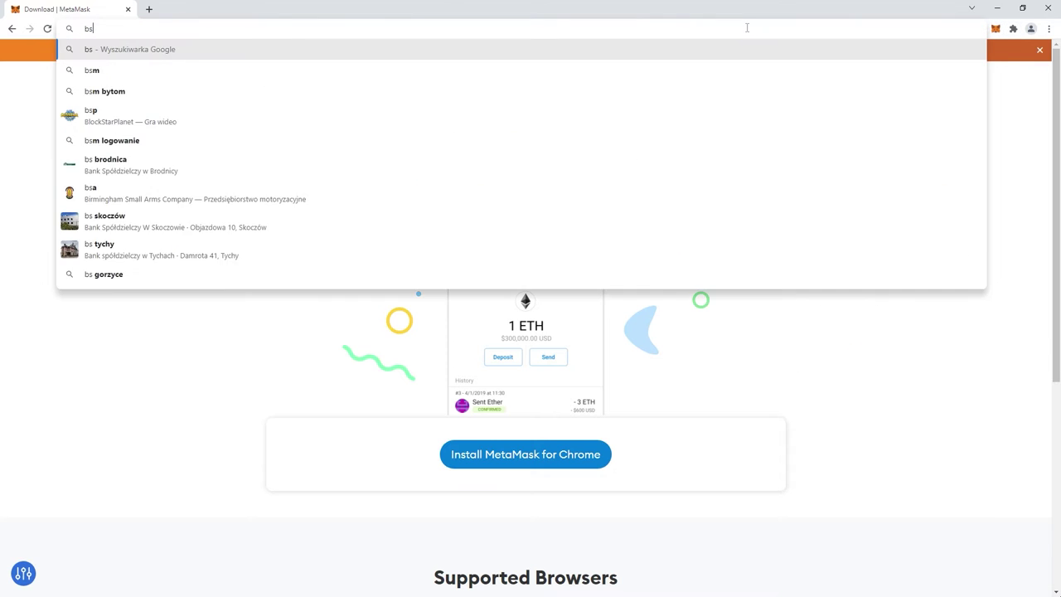
text(cscan.com)
key(Return)
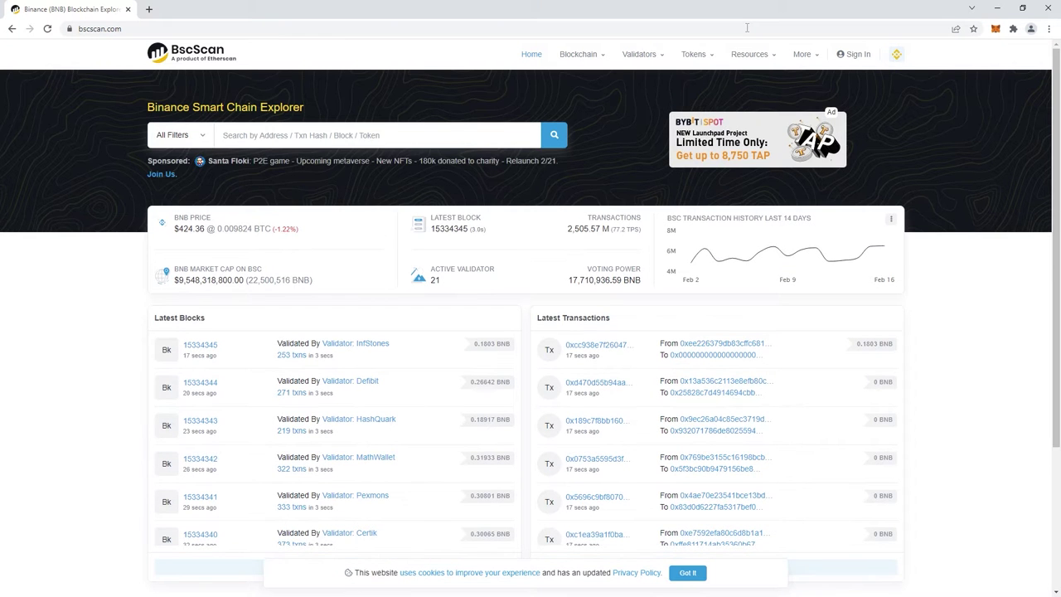
- Add the Binance Smart Chain Mainnet network to MetaMask from BscScan, approve it, and switch the wallet to it
scroll(660, 105, down, 3)
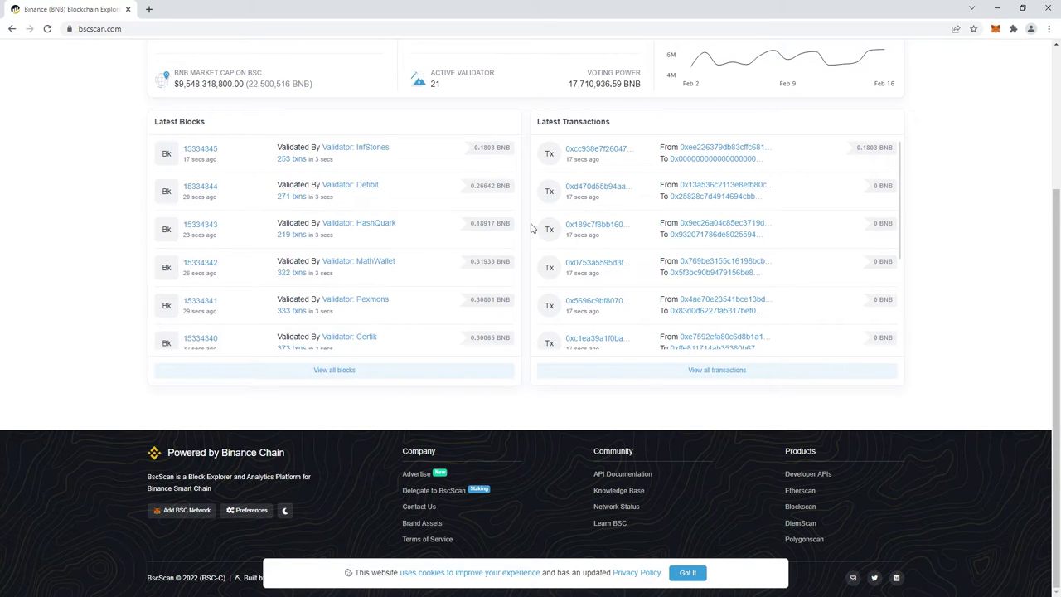
click(205, 514)
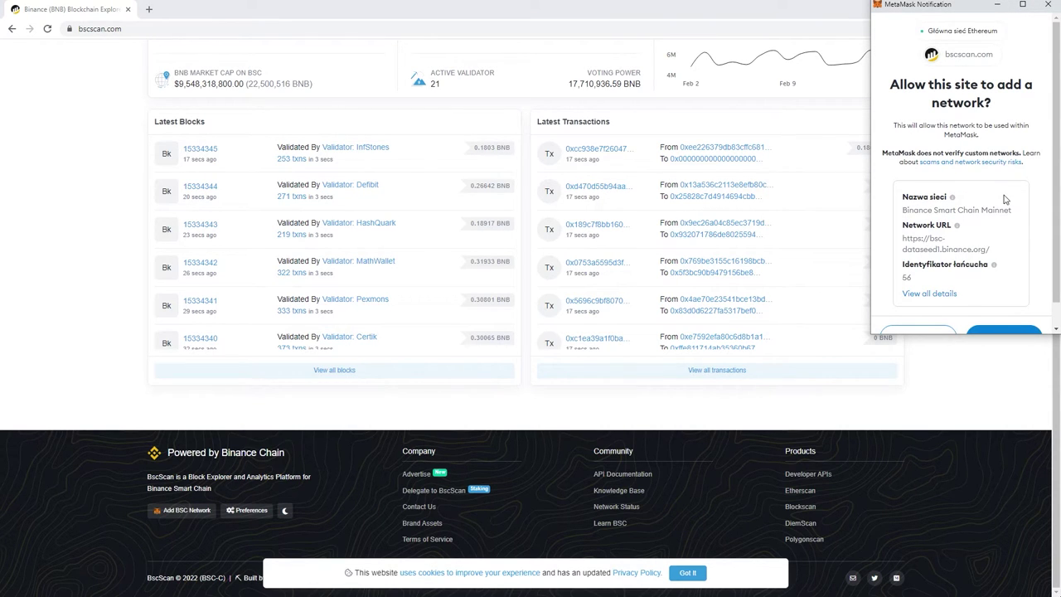
scroll(1006, 203, down, 1)
click(1004, 311)
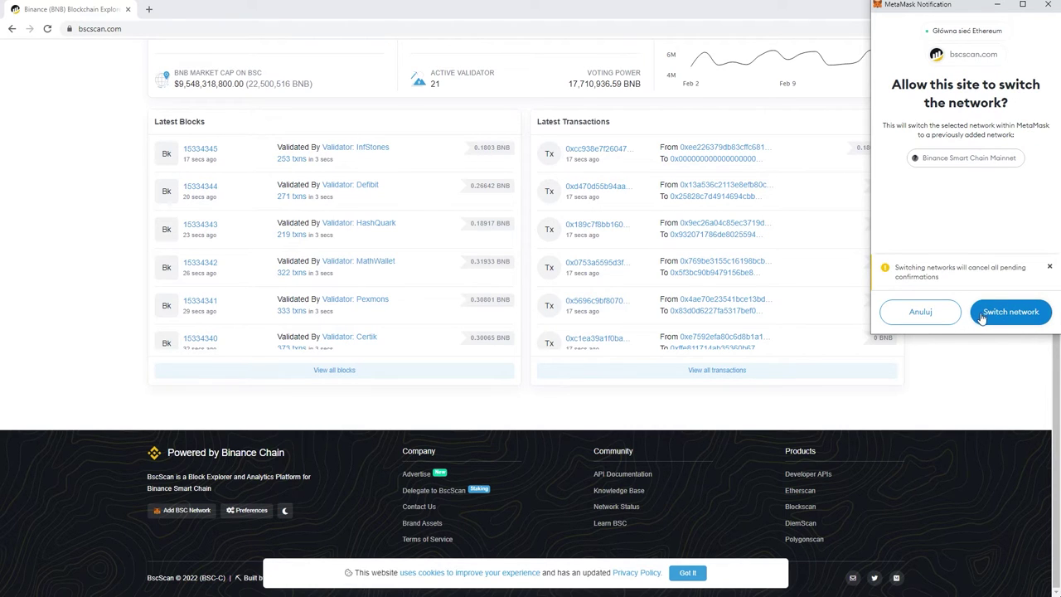
click(990, 317)
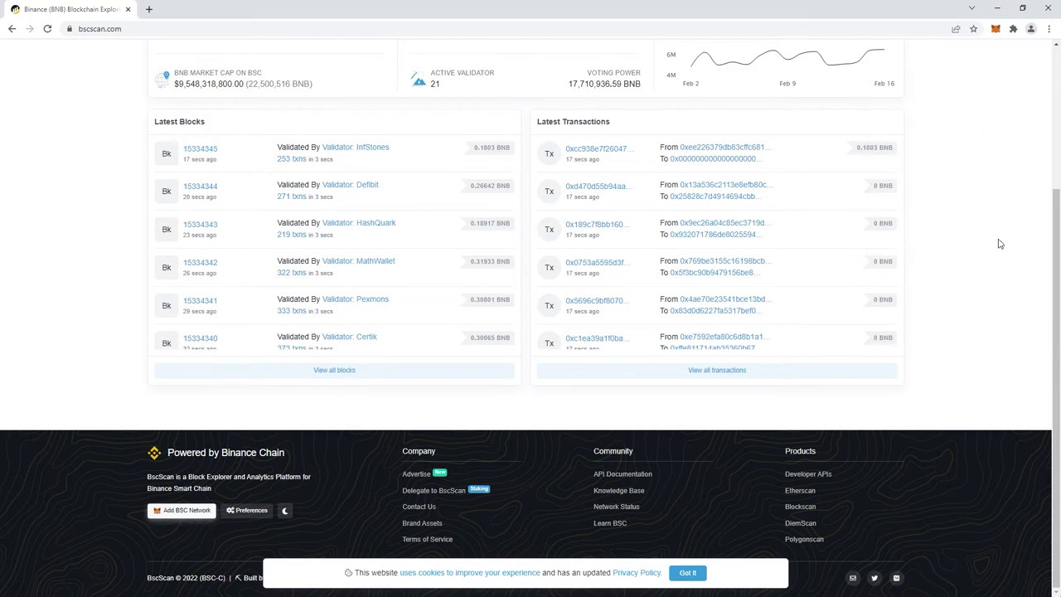
- View the account on Binance Smart Chain Mainnet in the MetaMask extension and go to cronoscan.com
click(995, 30)
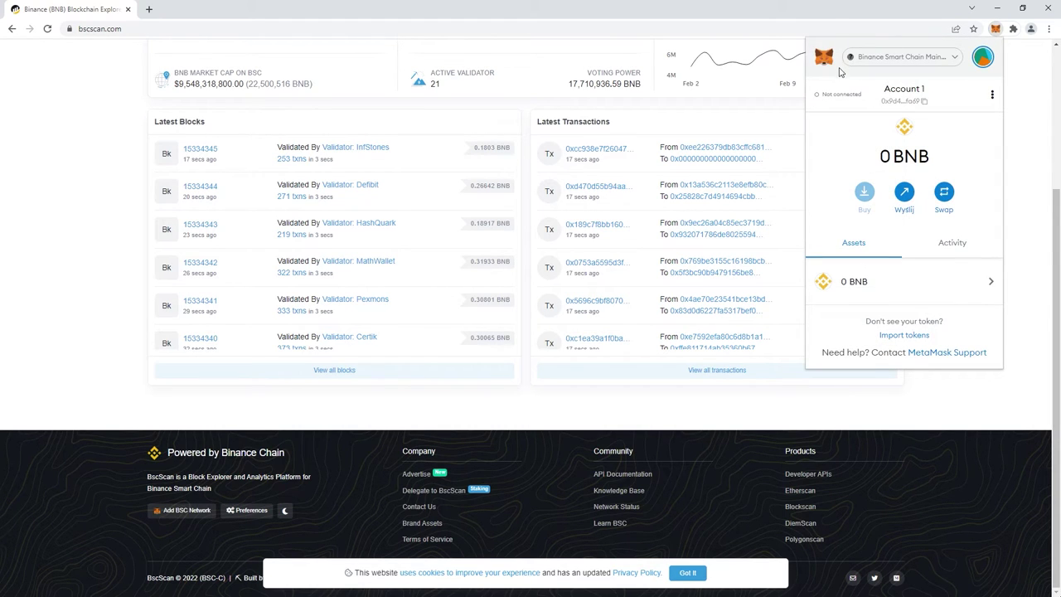
click(766, 29)
text(cronoscan.com)
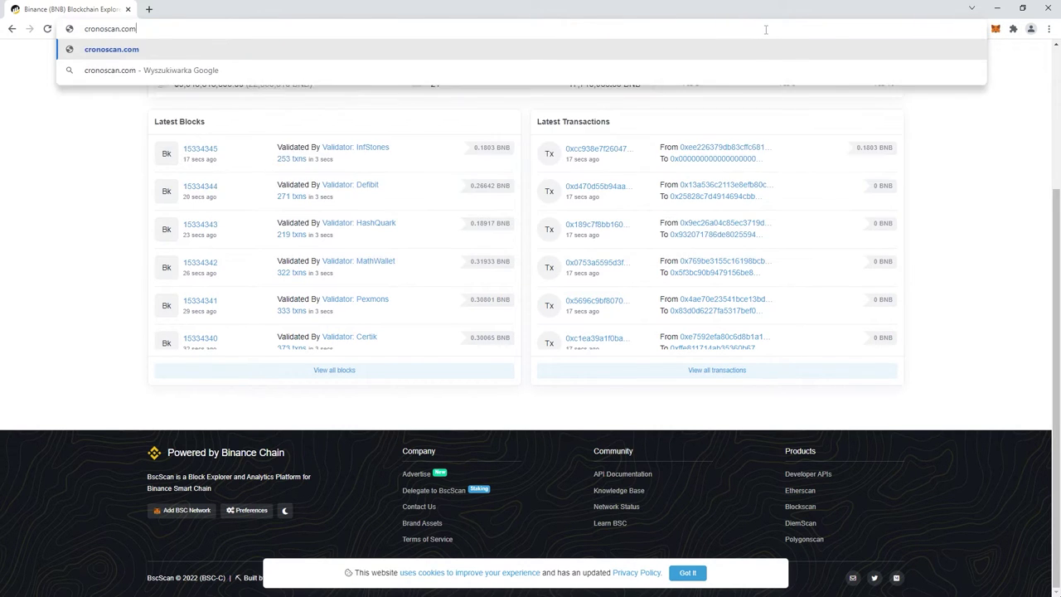
key(Return)
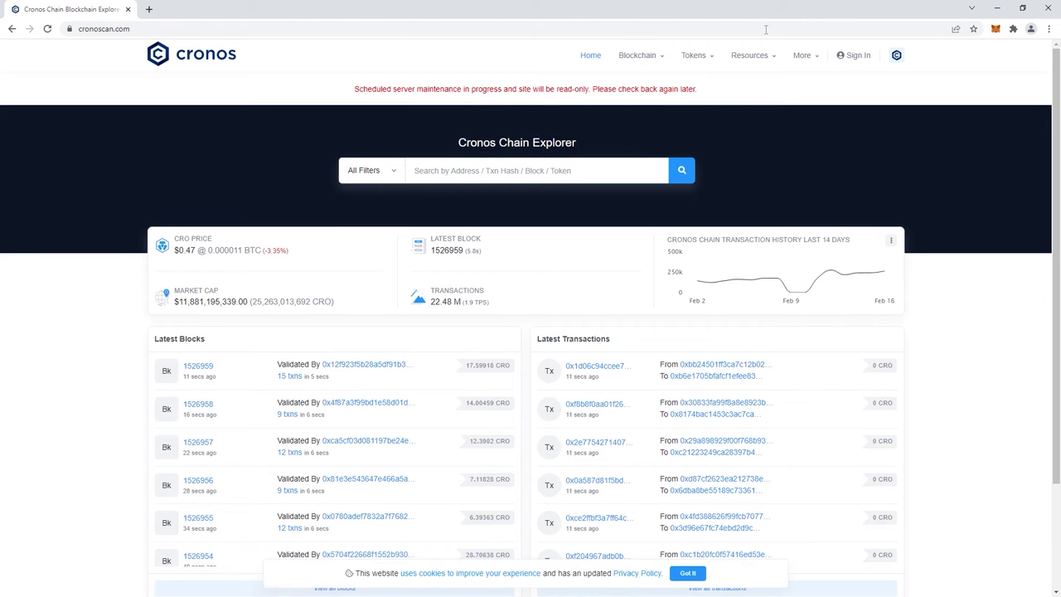
- Add the Cronos Mainnet network to MetaMask from CronoScan, approve it, and switch the wallet to it
scroll(760, 124, down, 2)
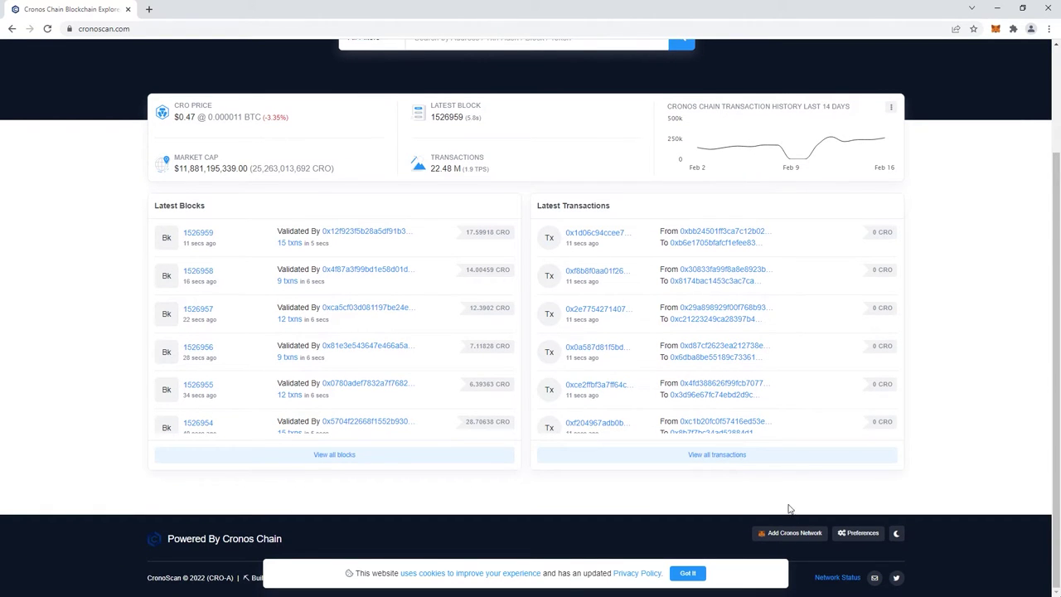
click(819, 533)
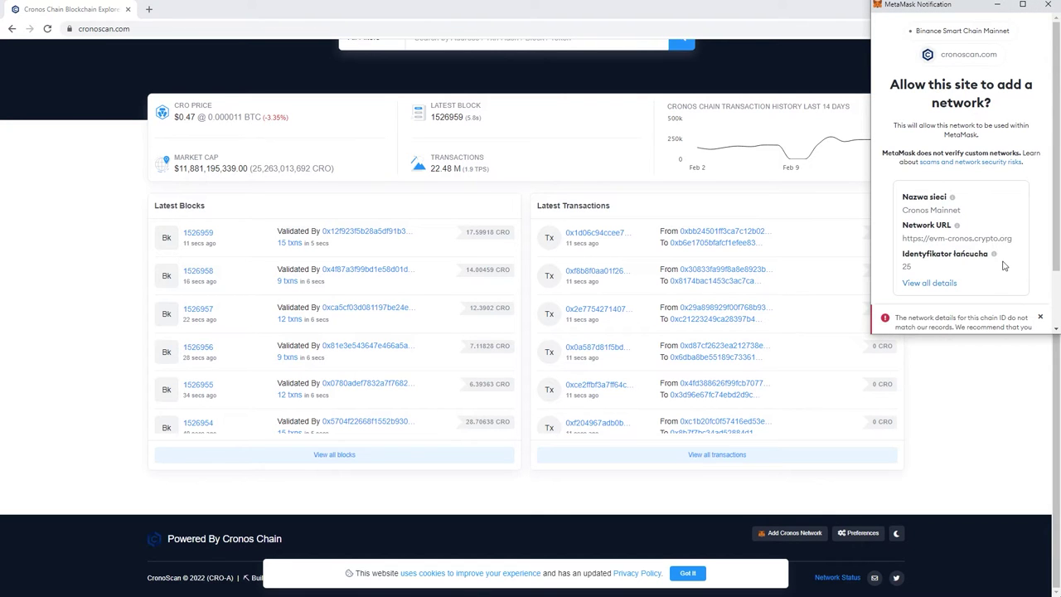
scroll(1016, 247, down, 2)
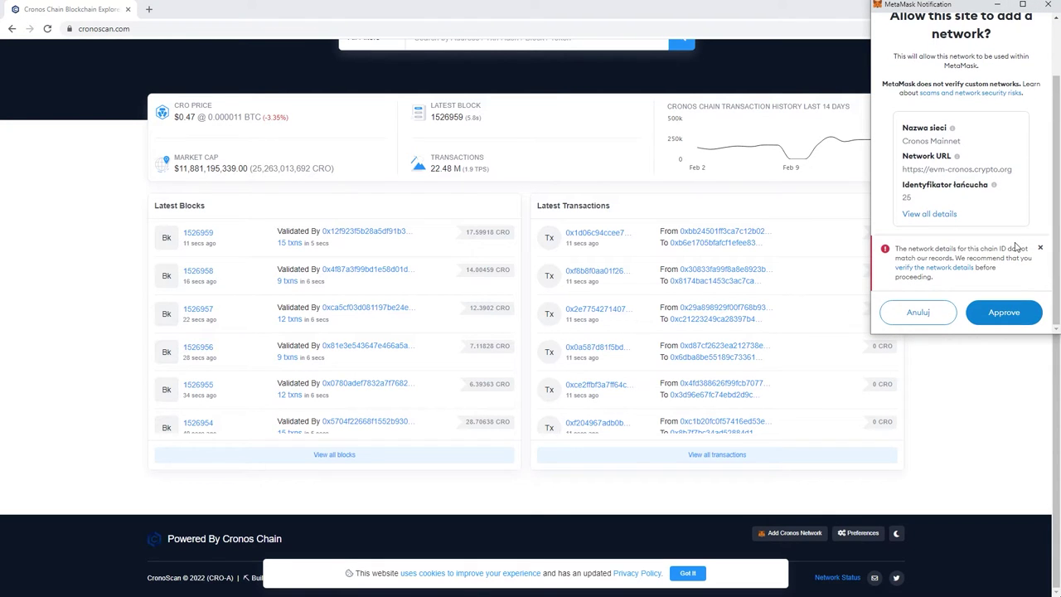
click(1013, 313)
click(1013, 313)
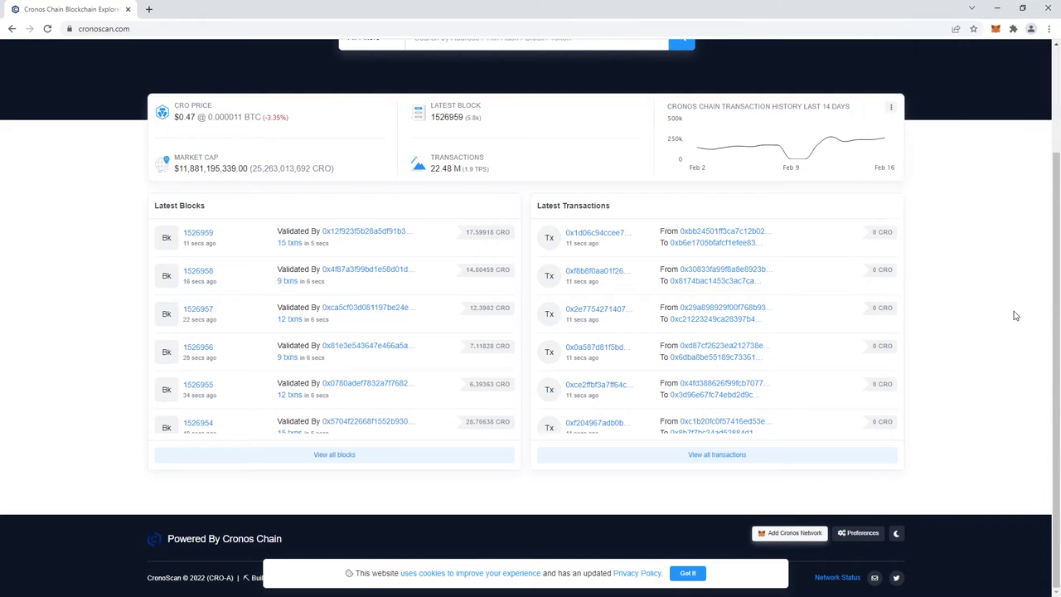
- Switch the MetaMask network to Binance Smart Chain Mainnet, and back to Główna sieć Ethereum
click(996, 29)
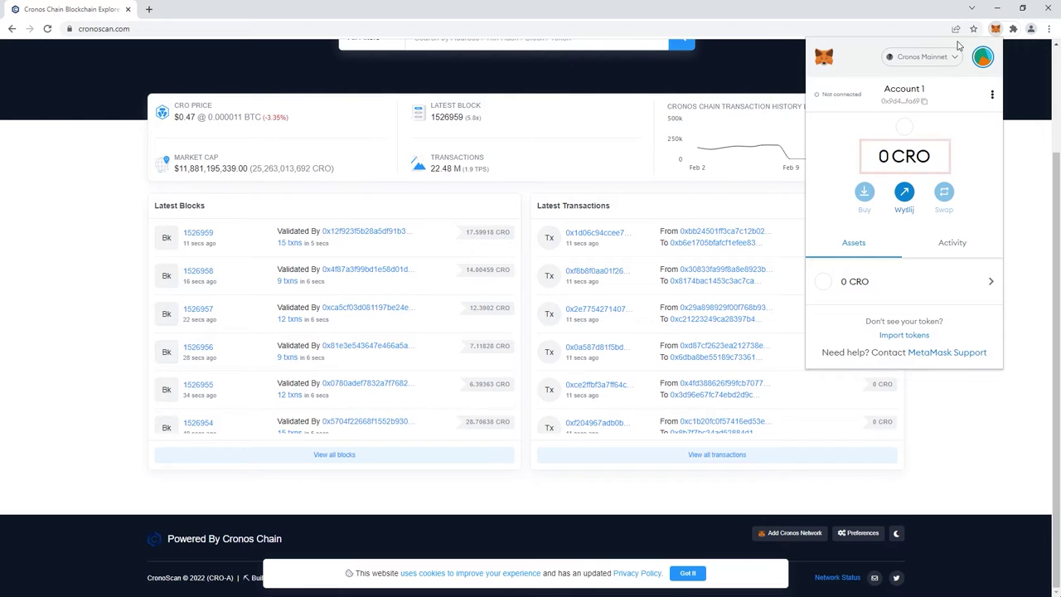
click(951, 56)
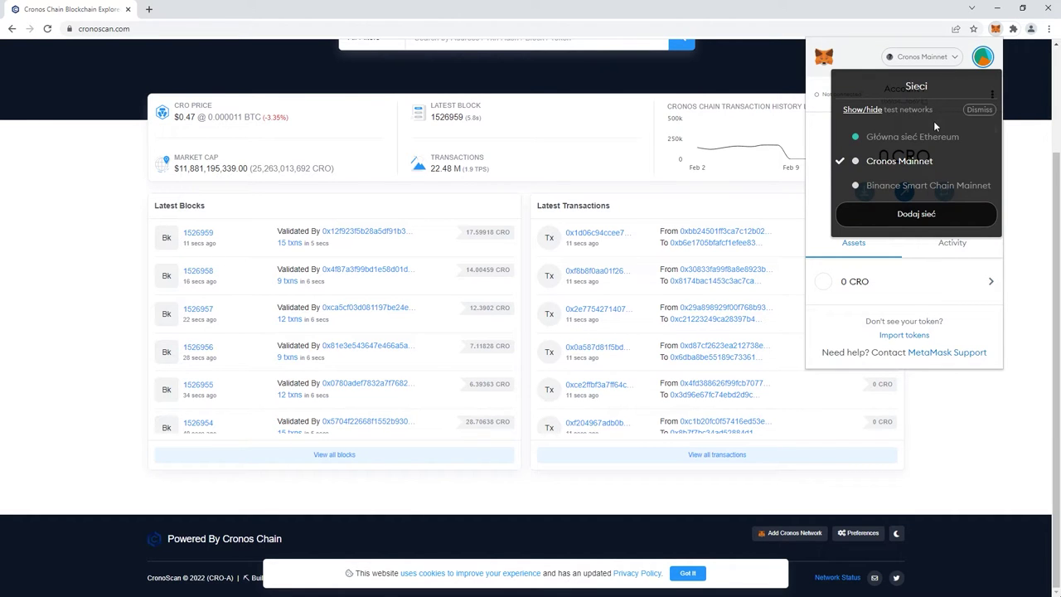
click(937, 184)
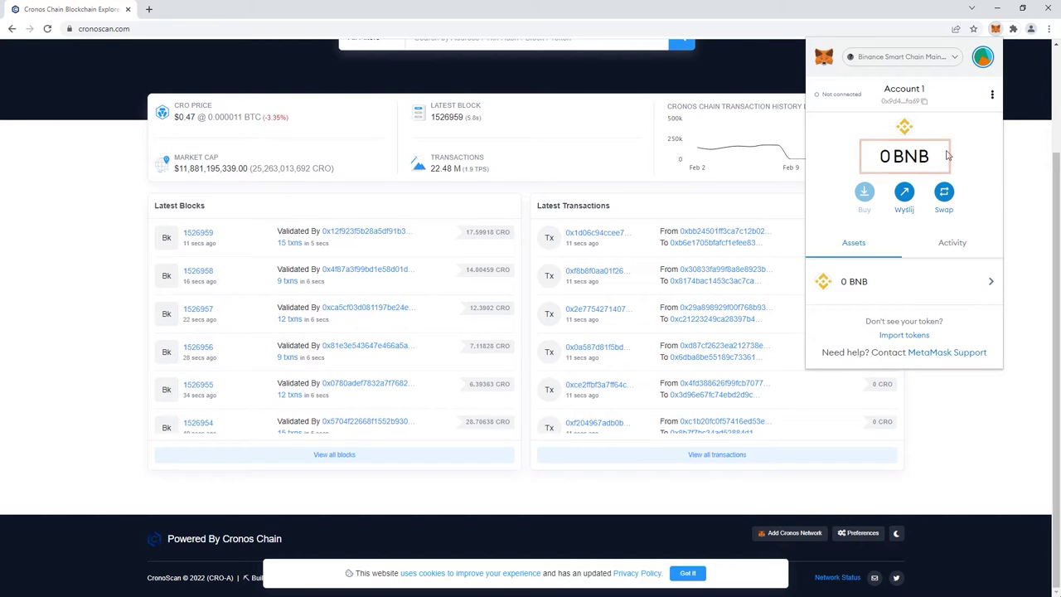
click(947, 61)
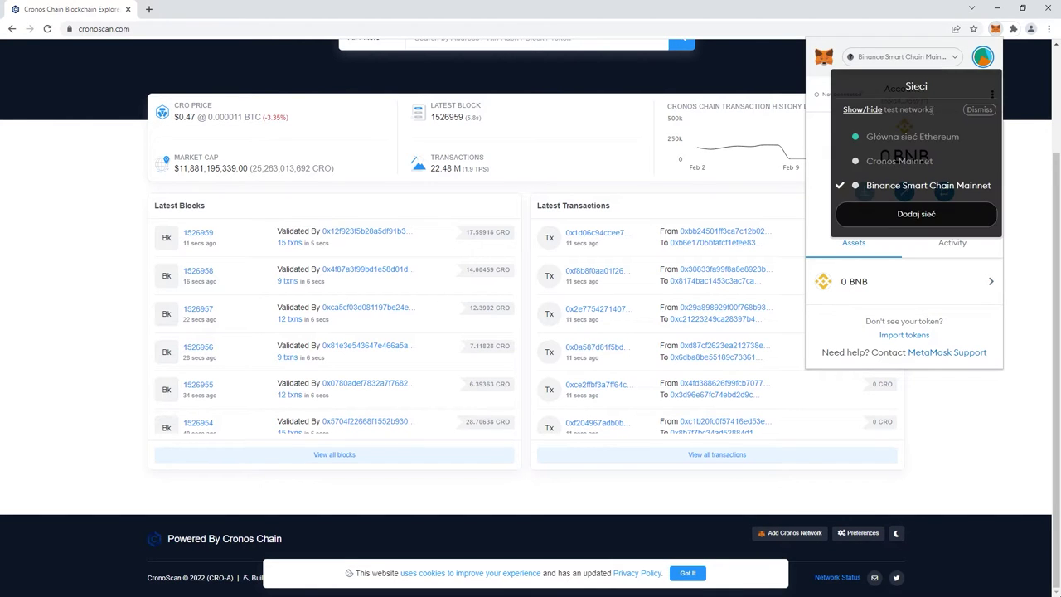
click(942, 137)
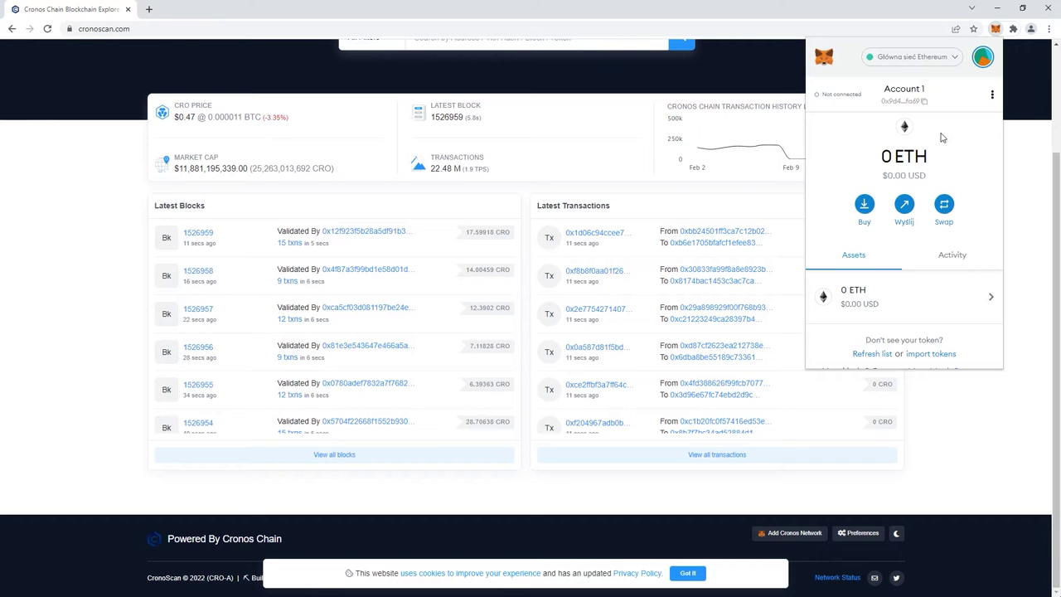
- Go to the coinmarketcap.com website
click(713, 29)
text(coi)
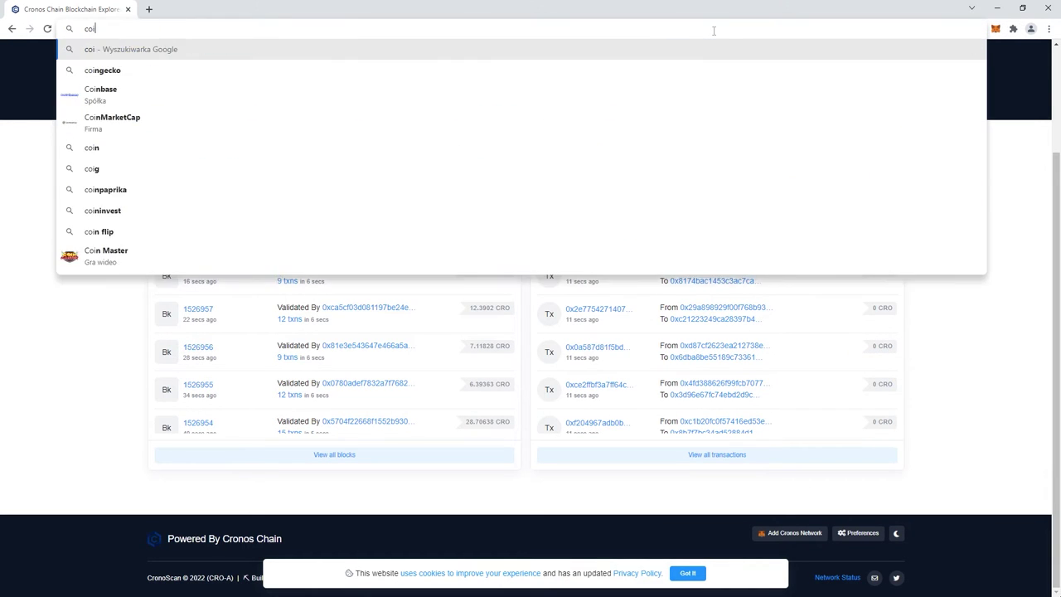
text(nmarketcap.)
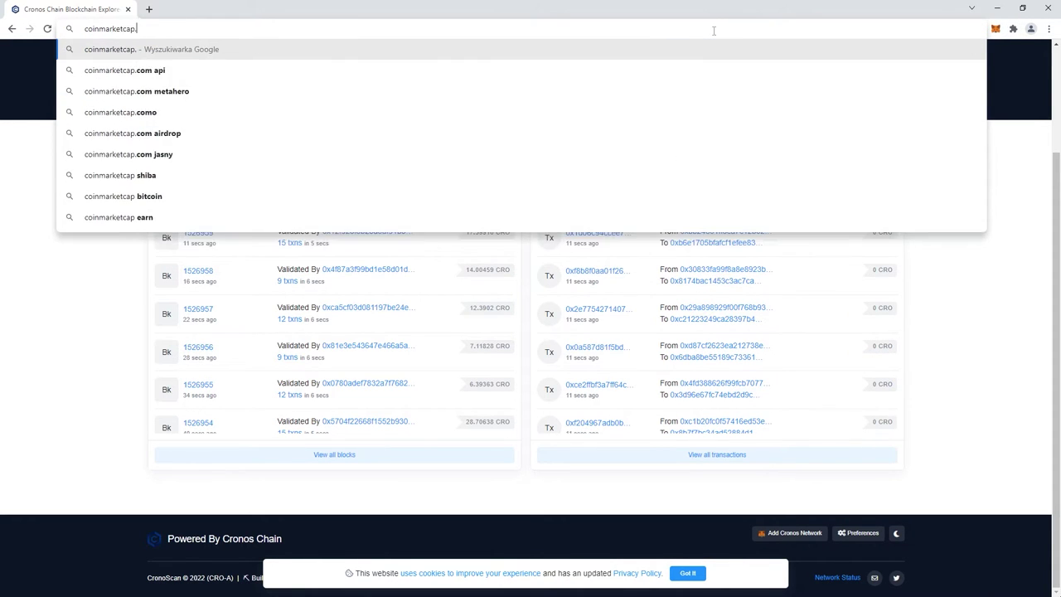
text(com)
key(Return)
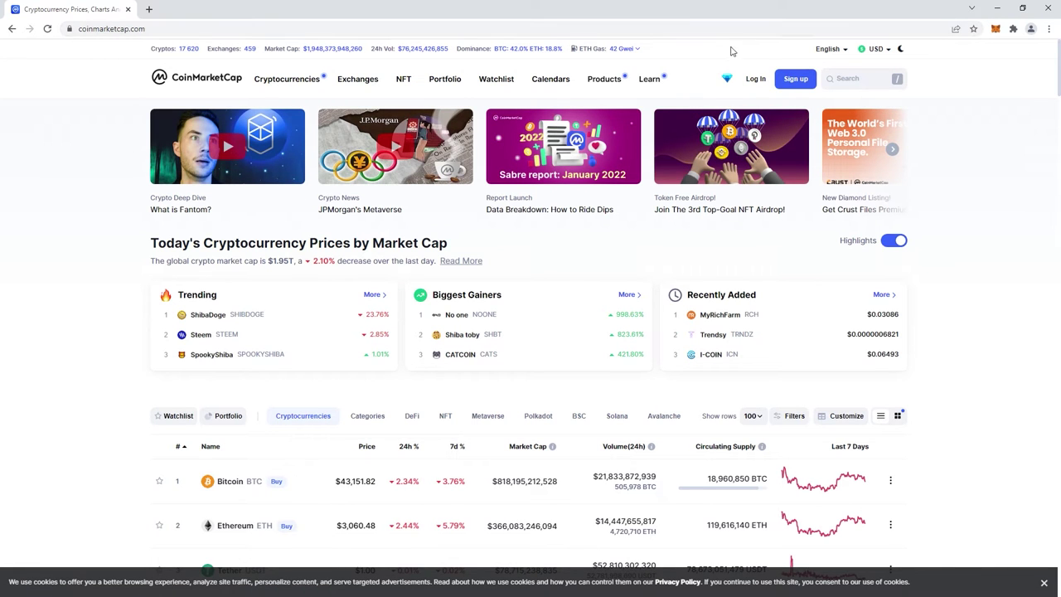
- Search CoinMarketCap for usdt and open the Tether (USDT) page
click(867, 79)
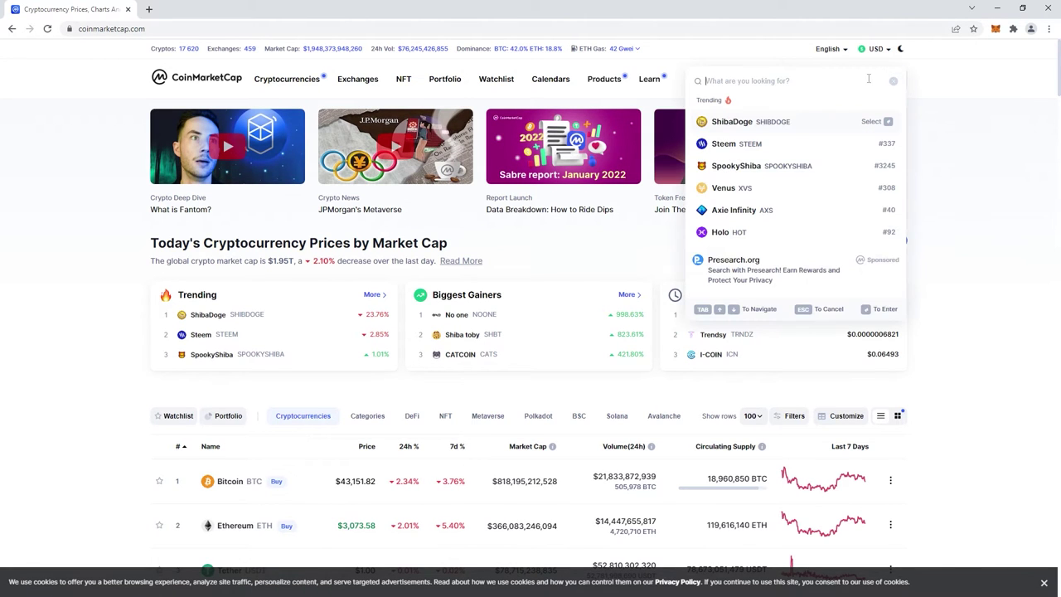
text(usdt)
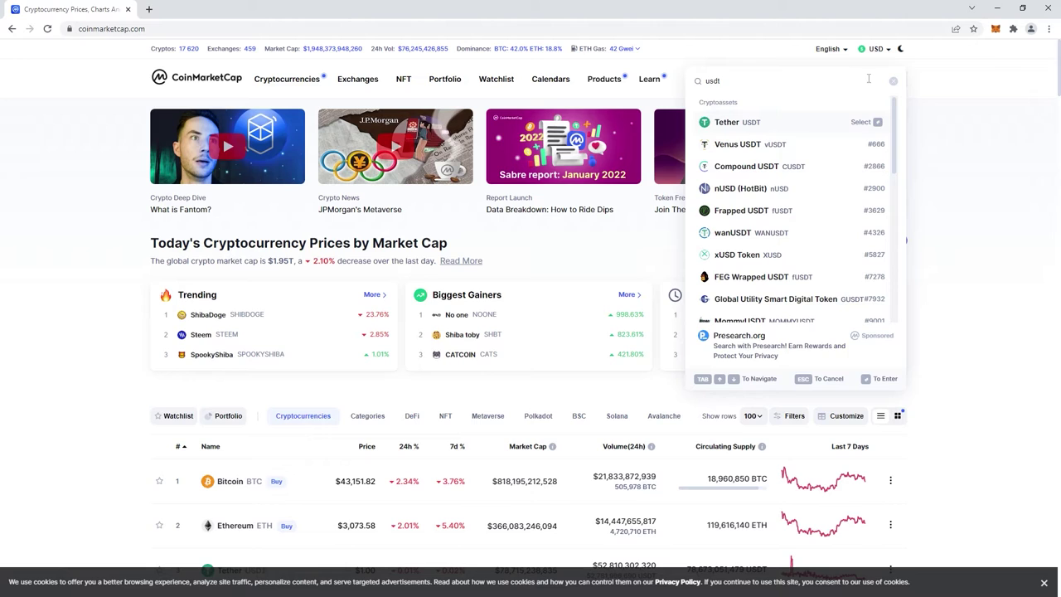
click(803, 122)
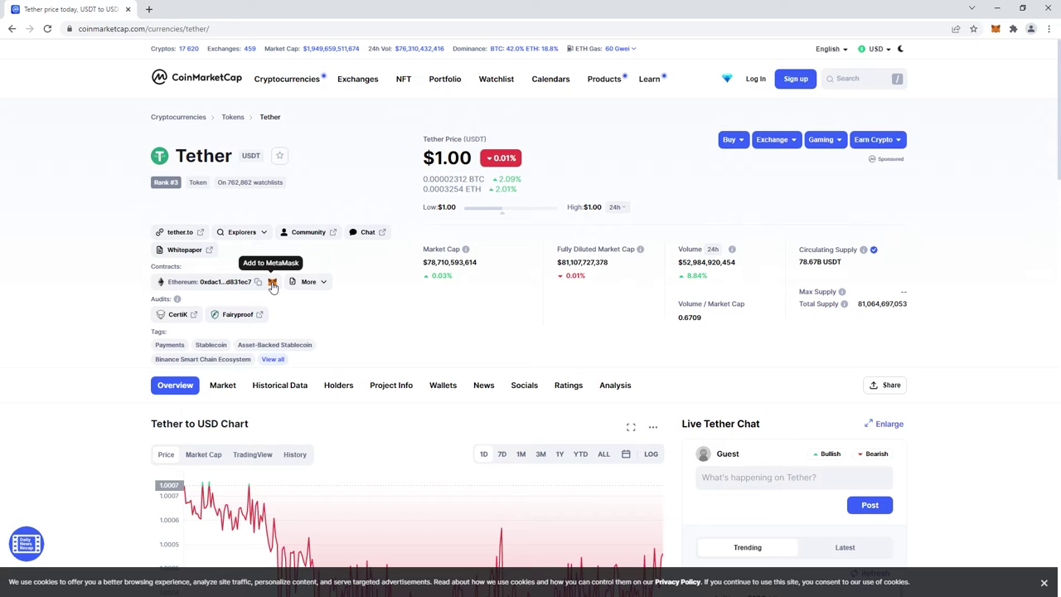
- Add Tether's Ethereum token to MetaMask from its CoinMarketCap page, approve it, and open the wallet to check the assets
click(272, 283)
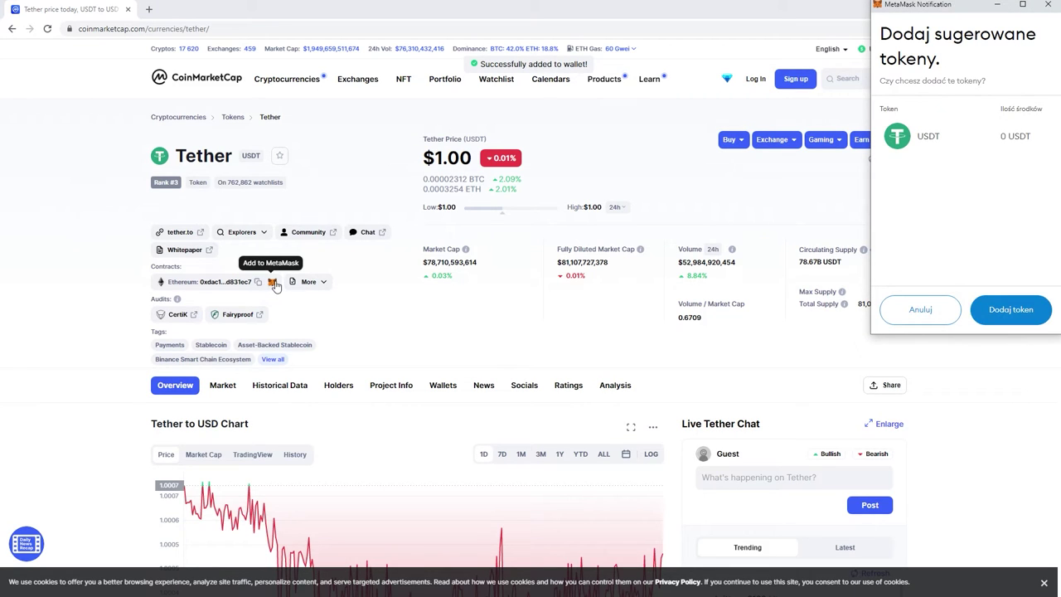
click(1026, 309)
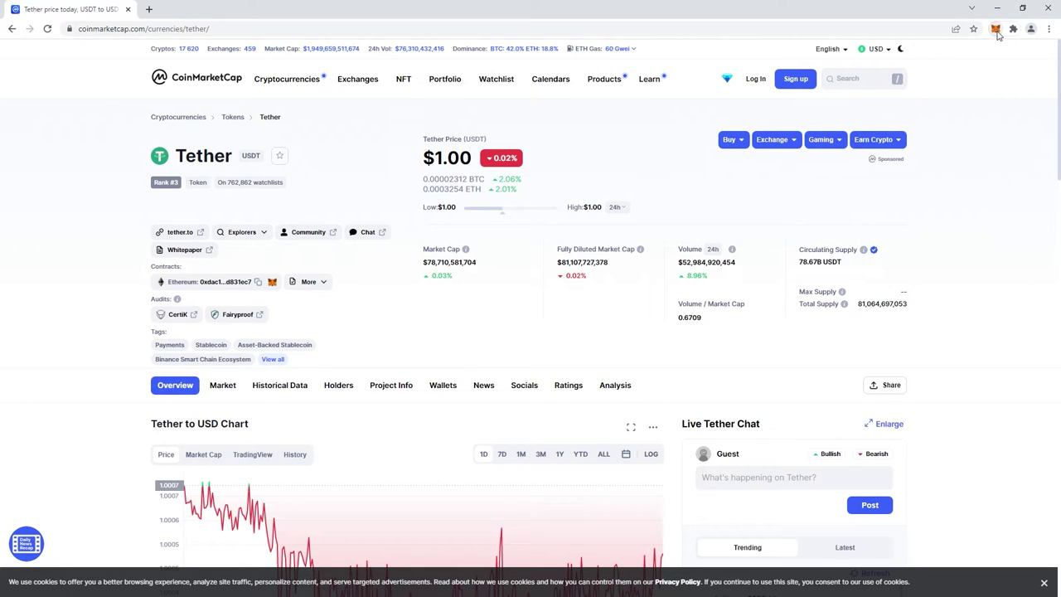
click(996, 31)
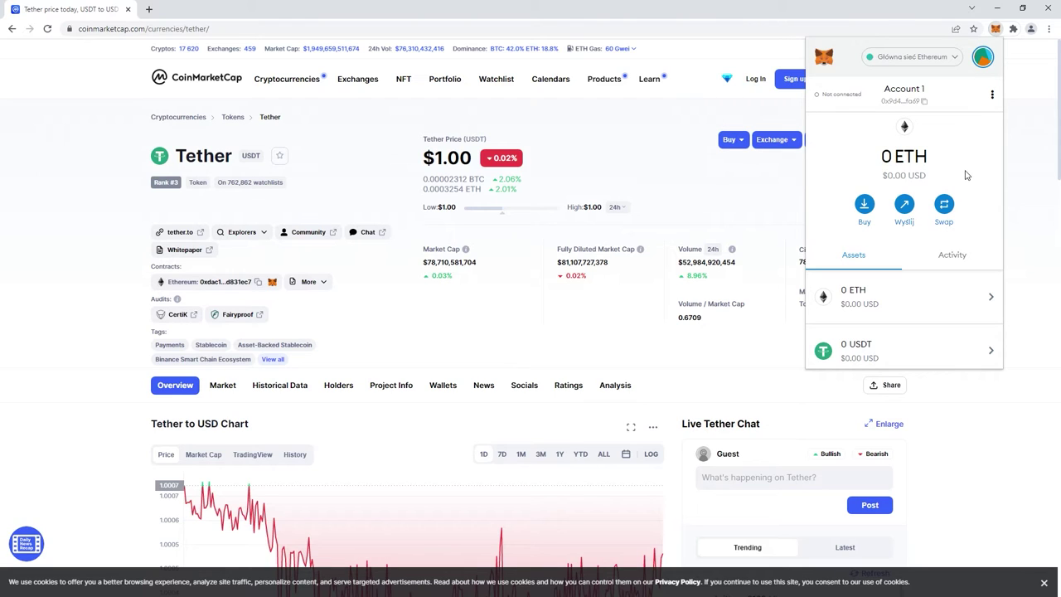
- Switch MetaMask to Binance Smart Chain Mainnet and add Tether's Binance Smart Chain (BEP20) token to the wallet from CoinMarketCap
click(954, 60)
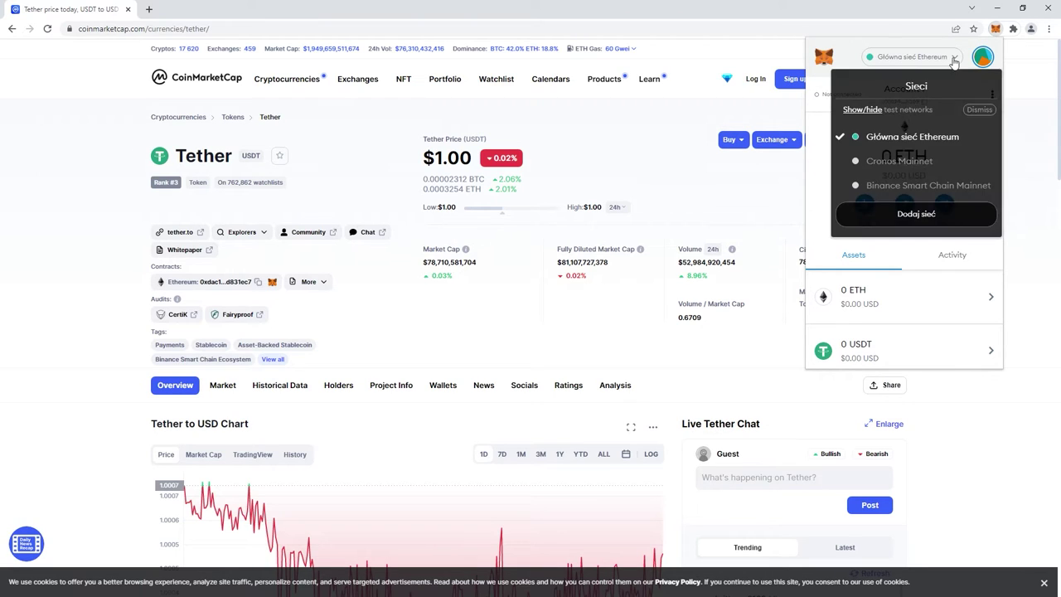
click(946, 185)
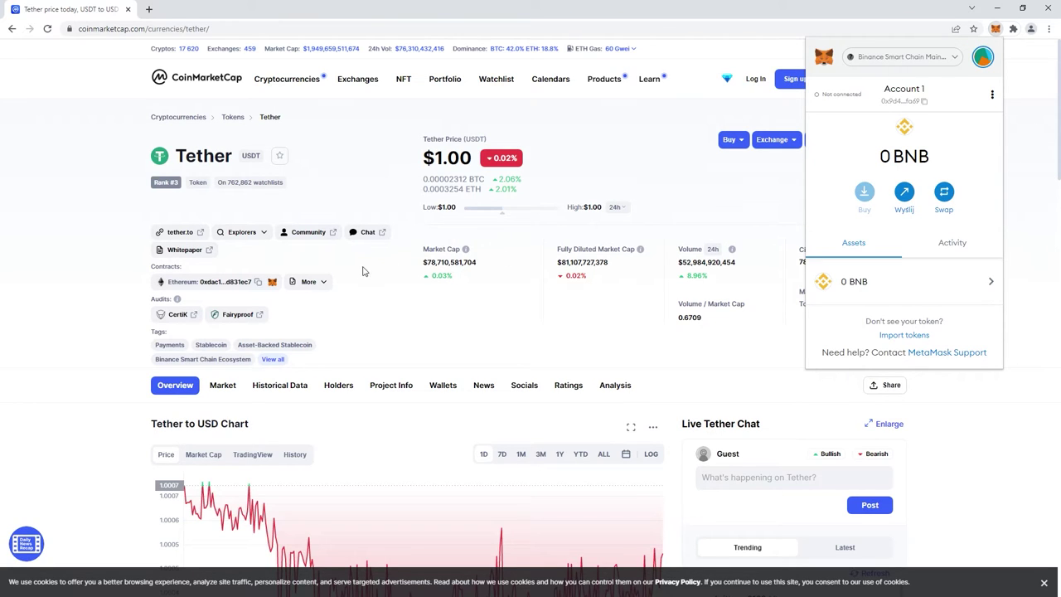
click(326, 283)
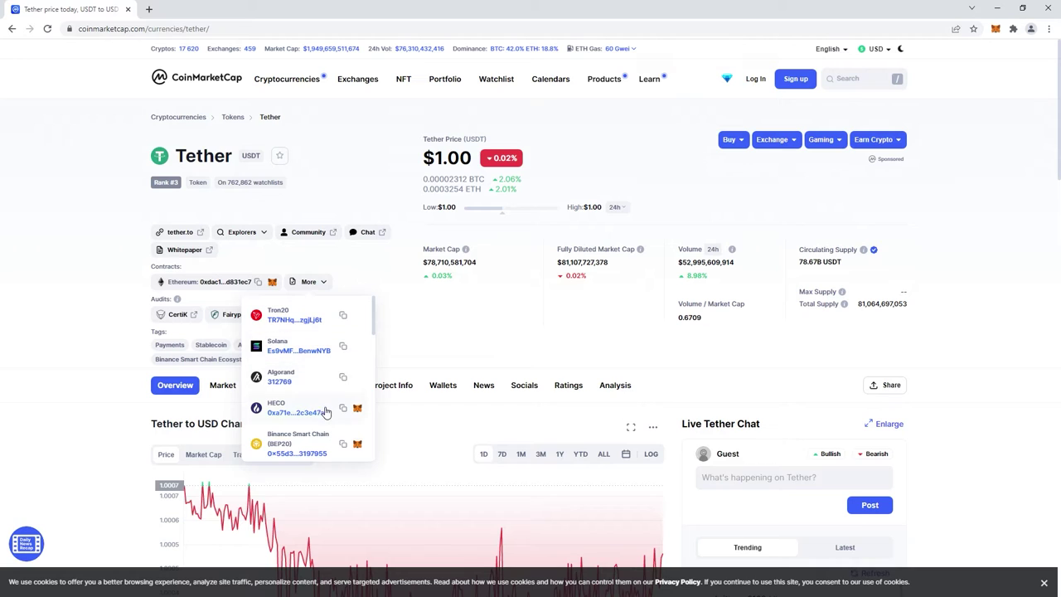
click(357, 449)
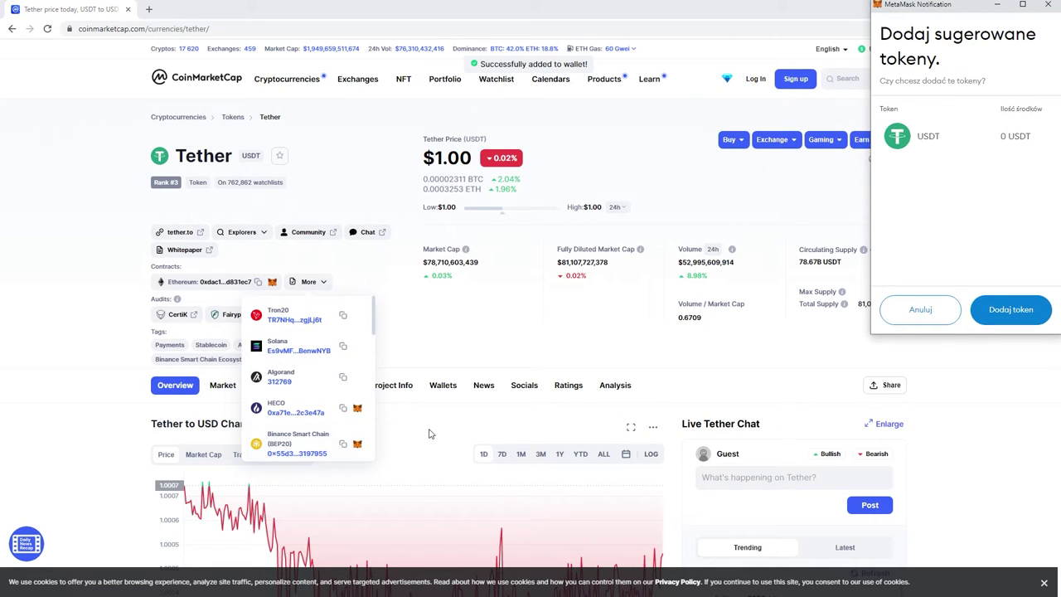
click(993, 325)
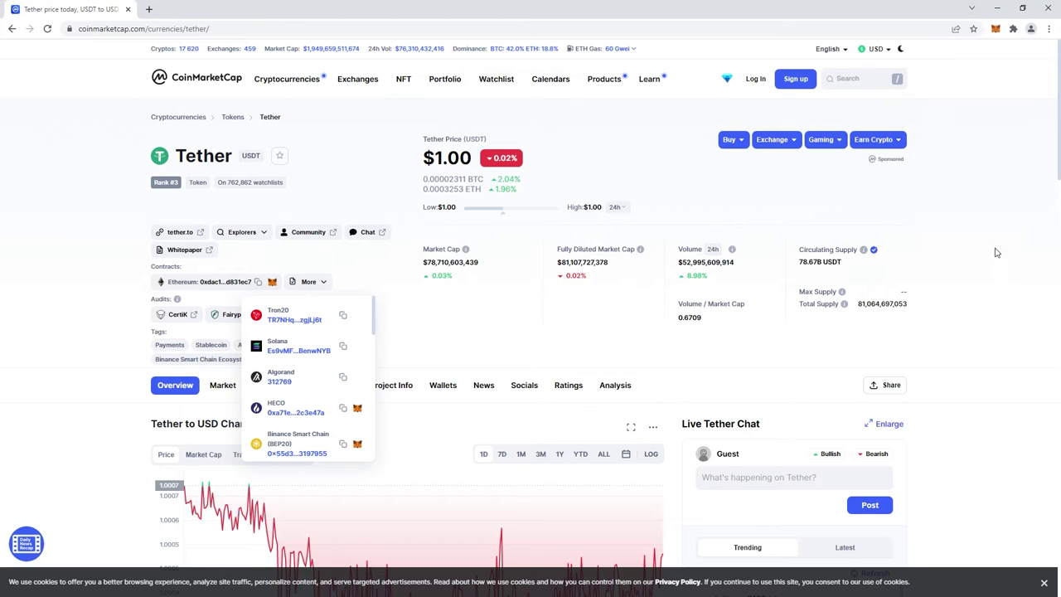
click(995, 29)
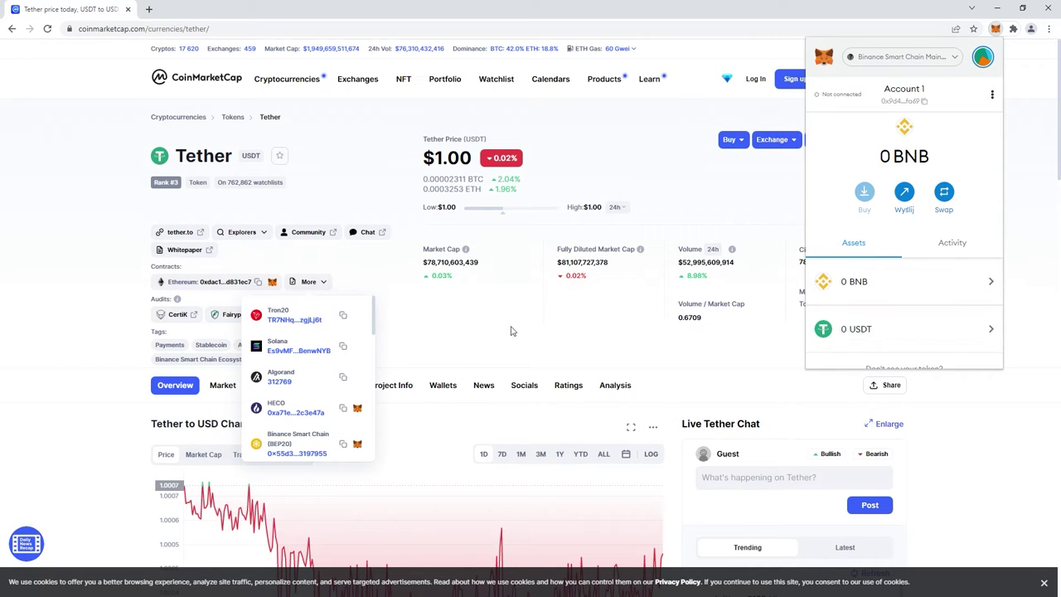
- Copy Tether's Cronos contract address on CoinMarketCap and switch MetaMask to Cronos Mainnet
drag(376, 314, 376, 418)
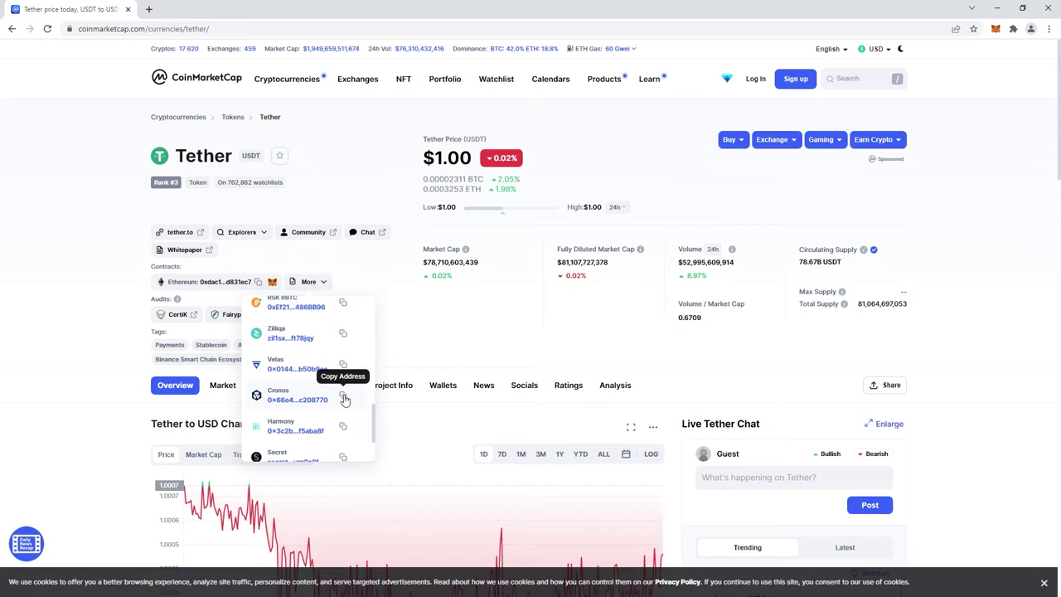
click(344, 399)
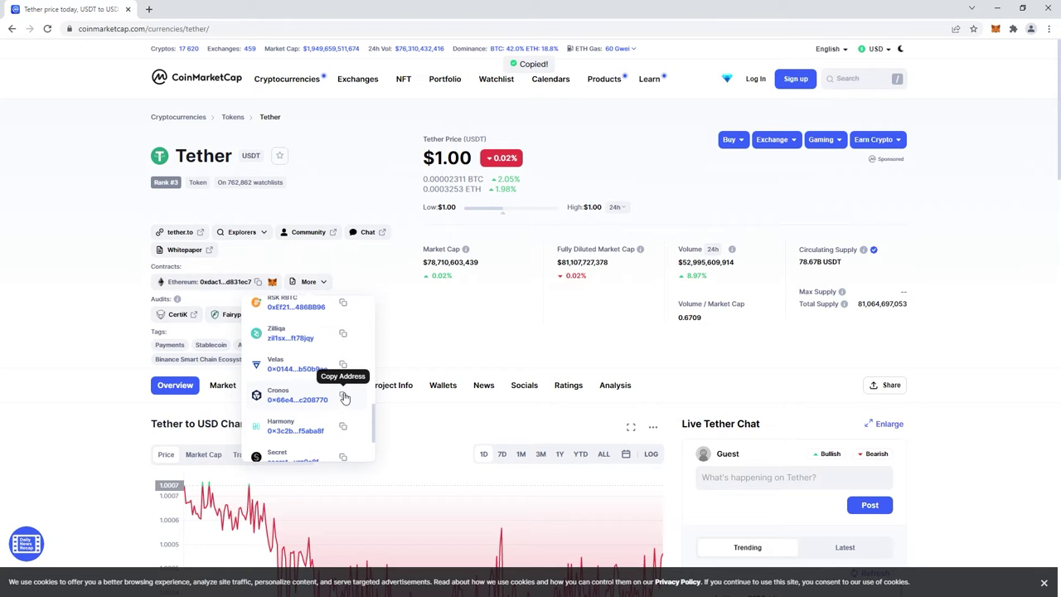
click(995, 28)
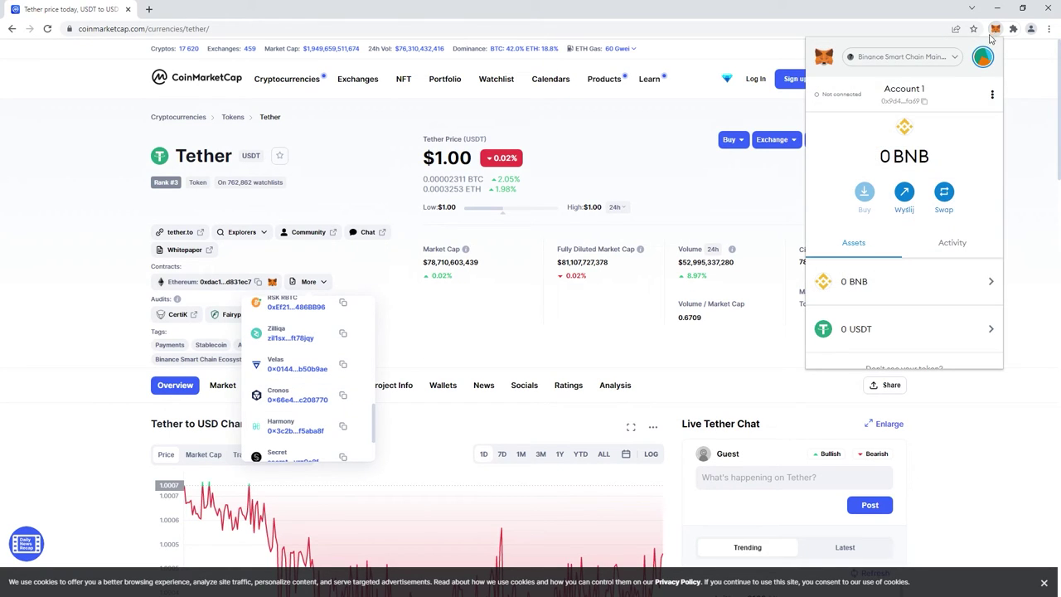
click(950, 60)
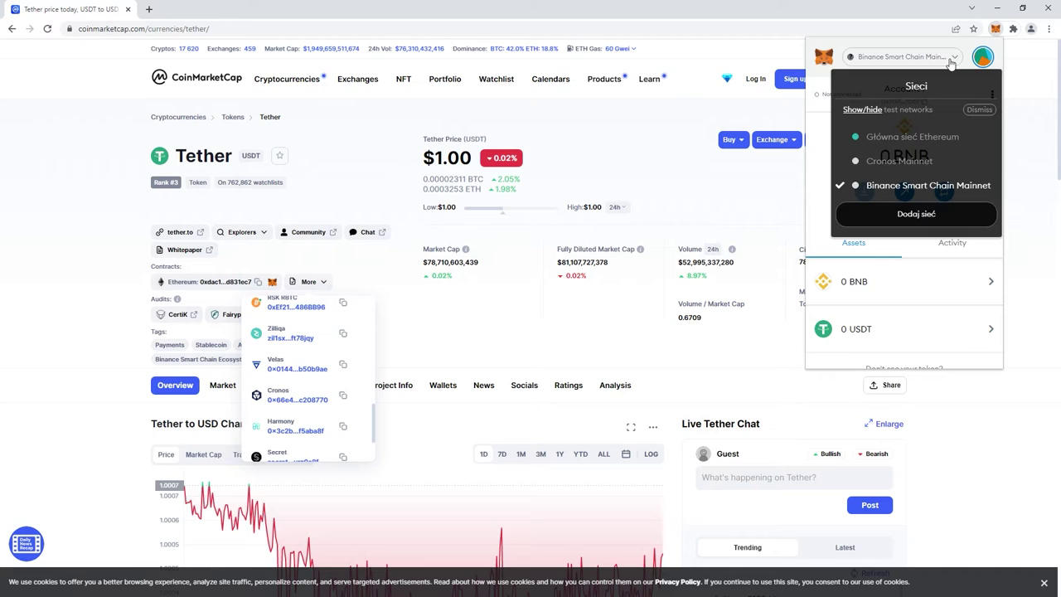
click(940, 162)
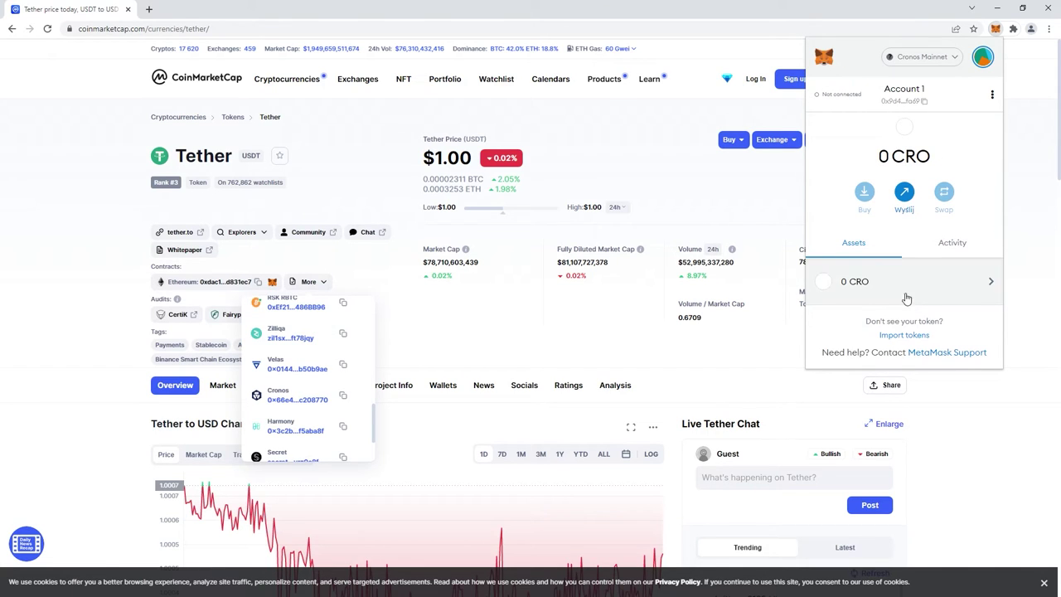
- Import USDT as a custom token on Cronos Mainnet using the copied contract address, and return to the account overview
click(918, 335)
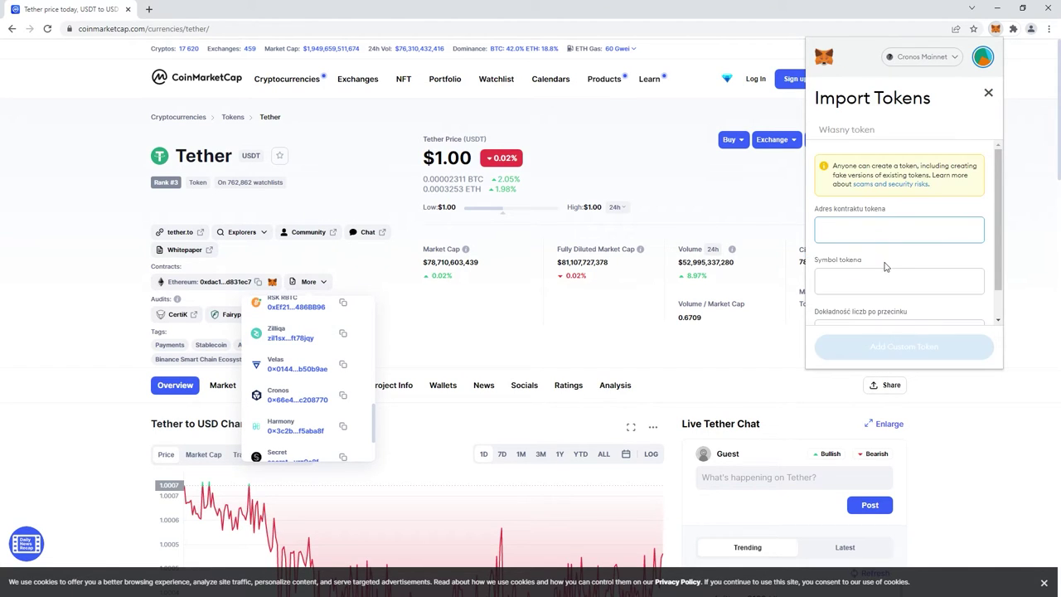
right_click(869, 233)
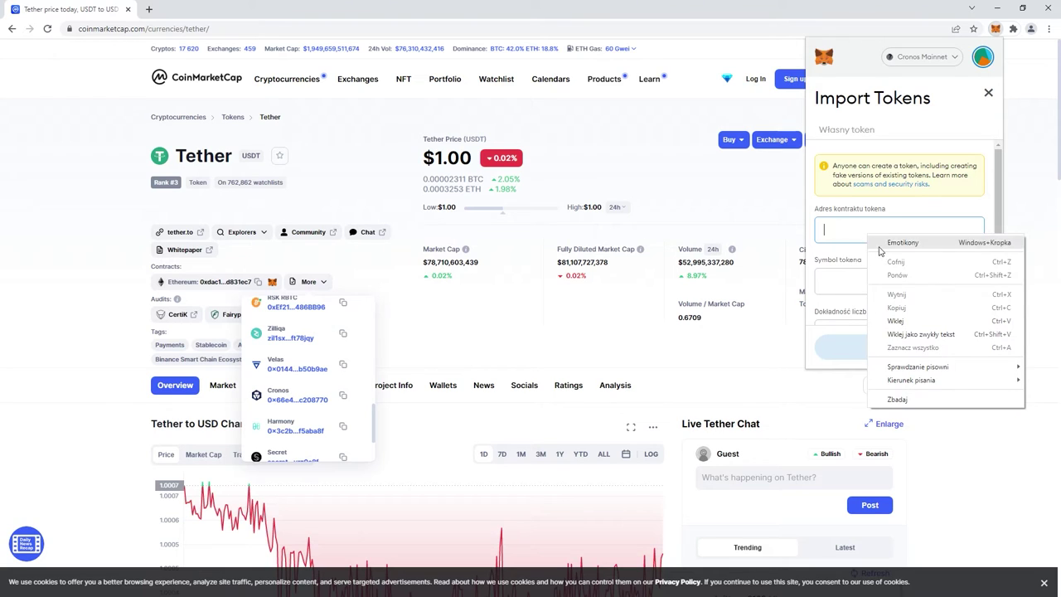
click(894, 320)
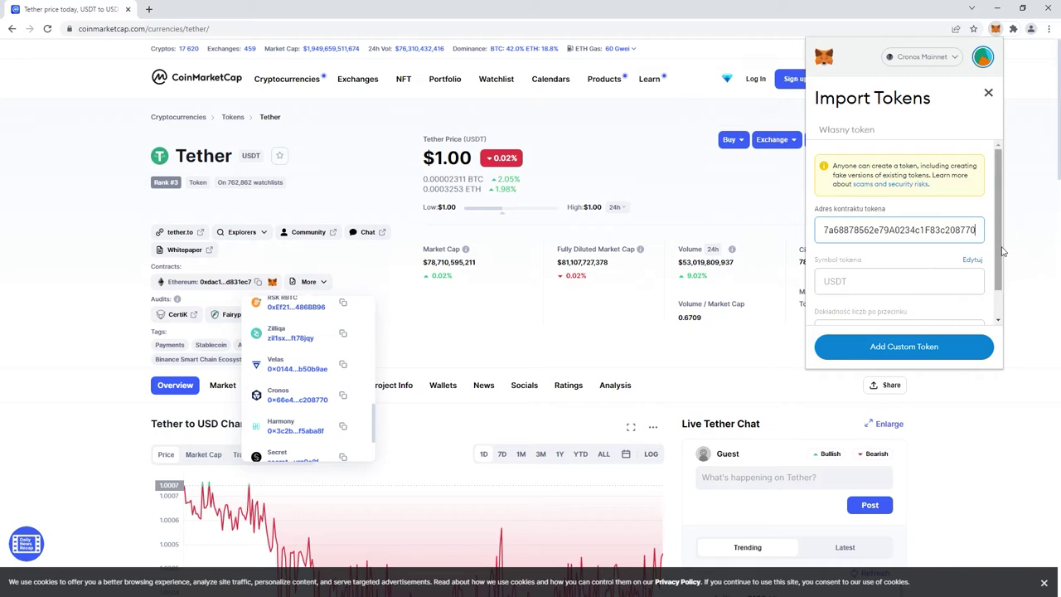
scroll(999, 274, down, 2)
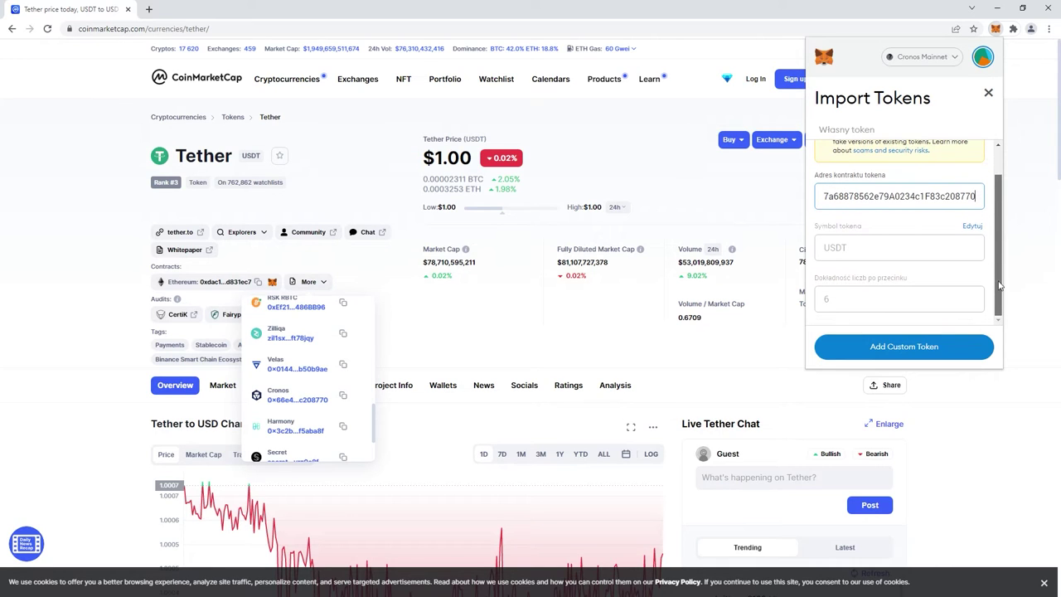
click(964, 344)
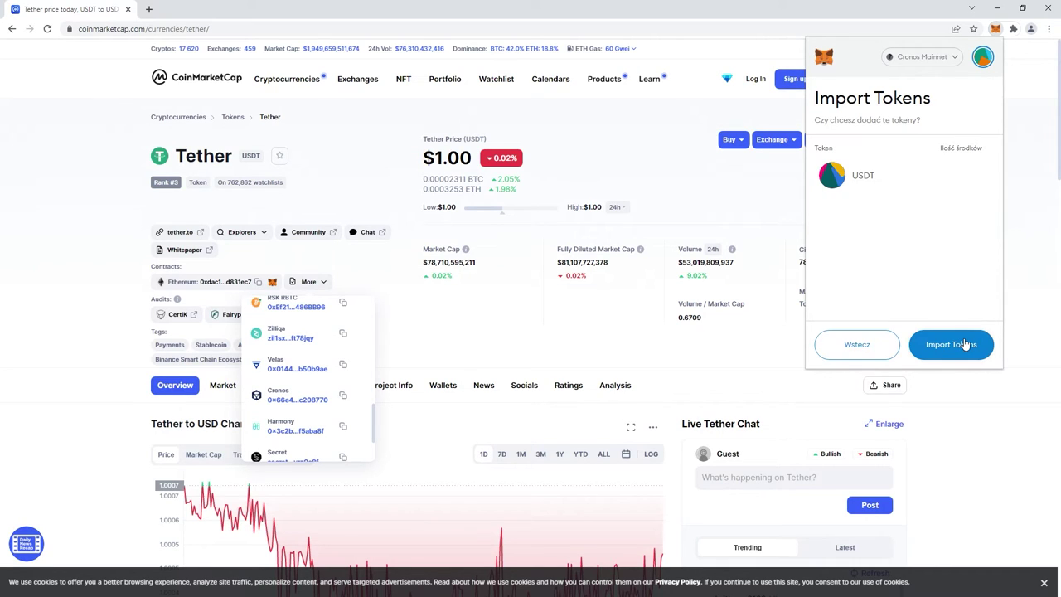
click(961, 344)
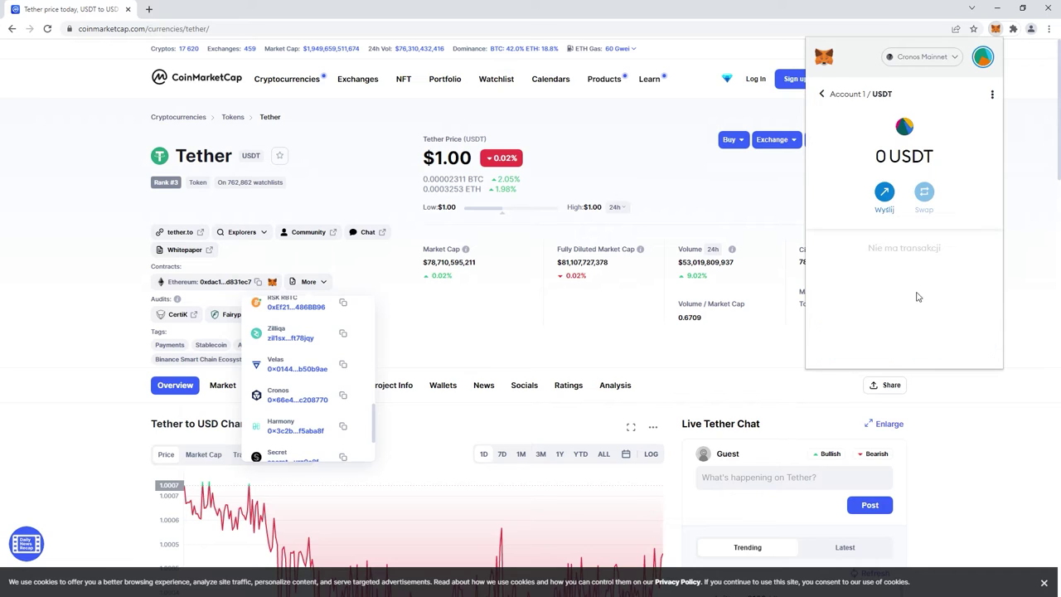
click(823, 95)
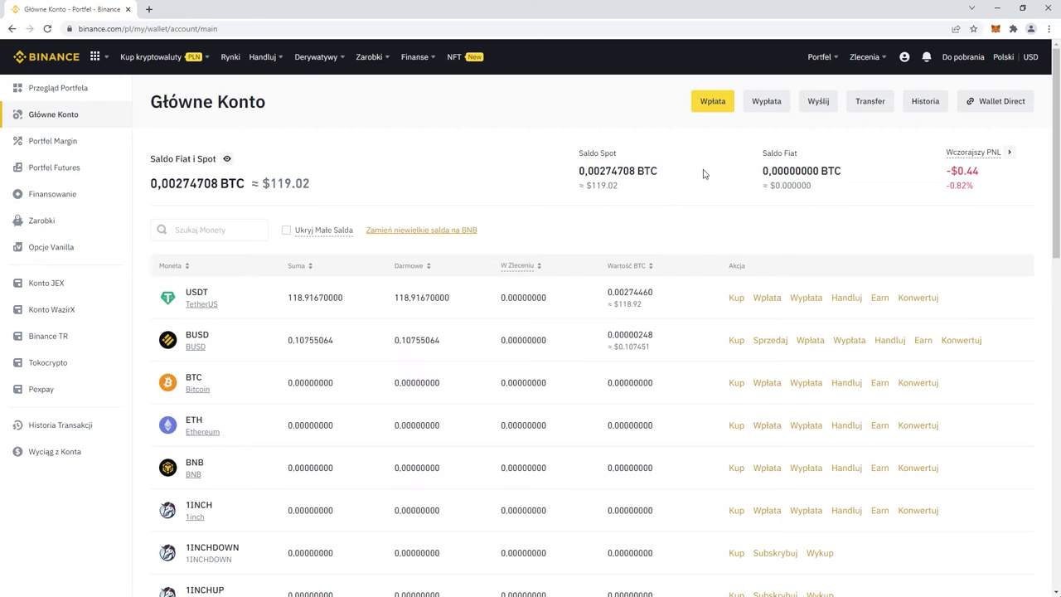
- Open the USDT withdrawal form on Binance and paste the copied MetaMask account address as the destination
click(806, 298)
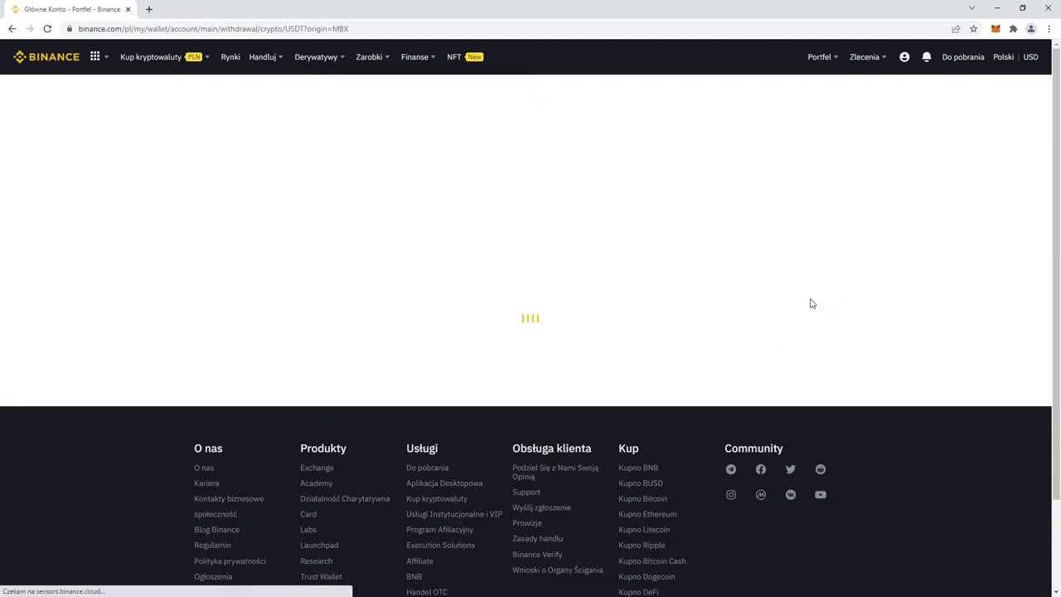
click(994, 30)
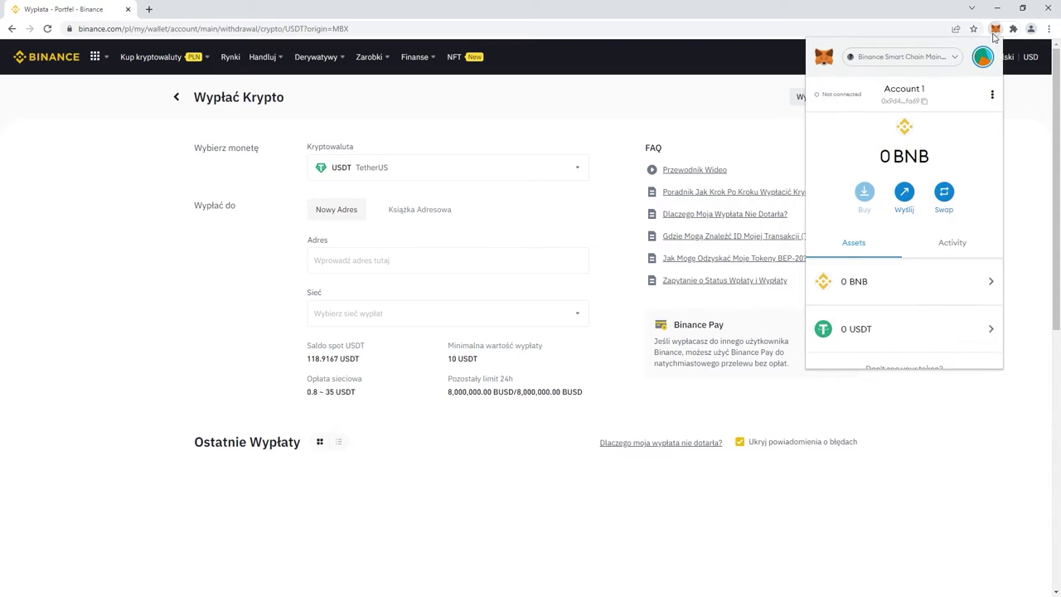
click(916, 101)
click(499, 249)
right_click(488, 257)
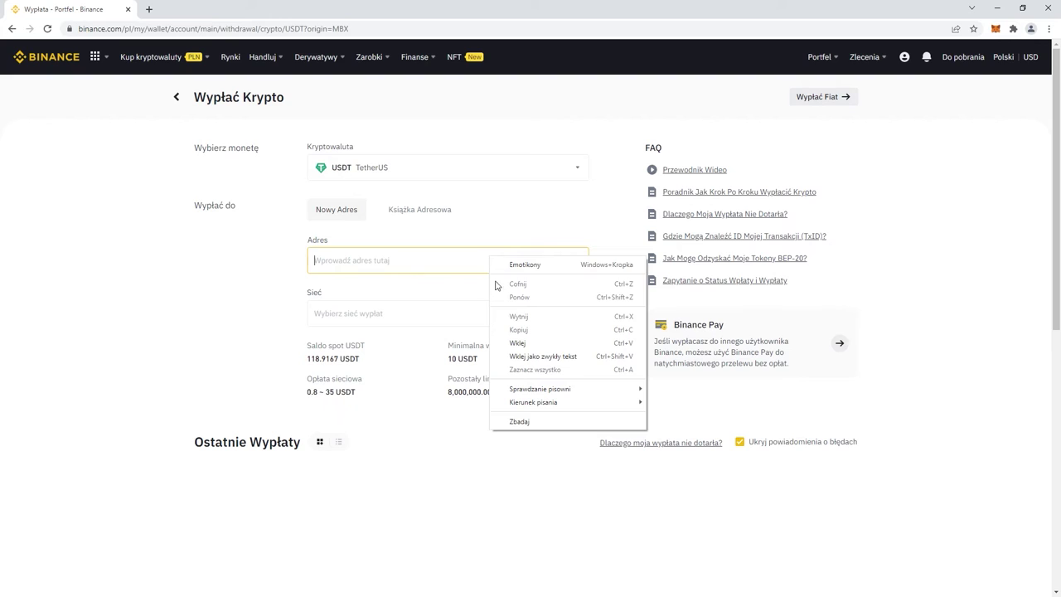
click(520, 342)
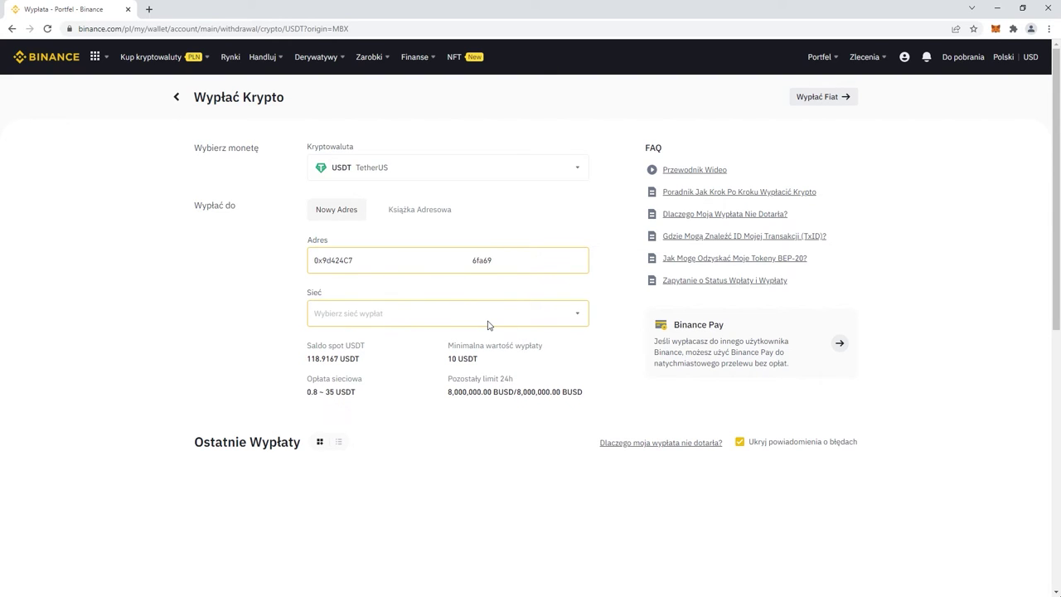
- Choose BSC BNB Smart Chain (BEP20) as the withdrawal network
click(489, 325)
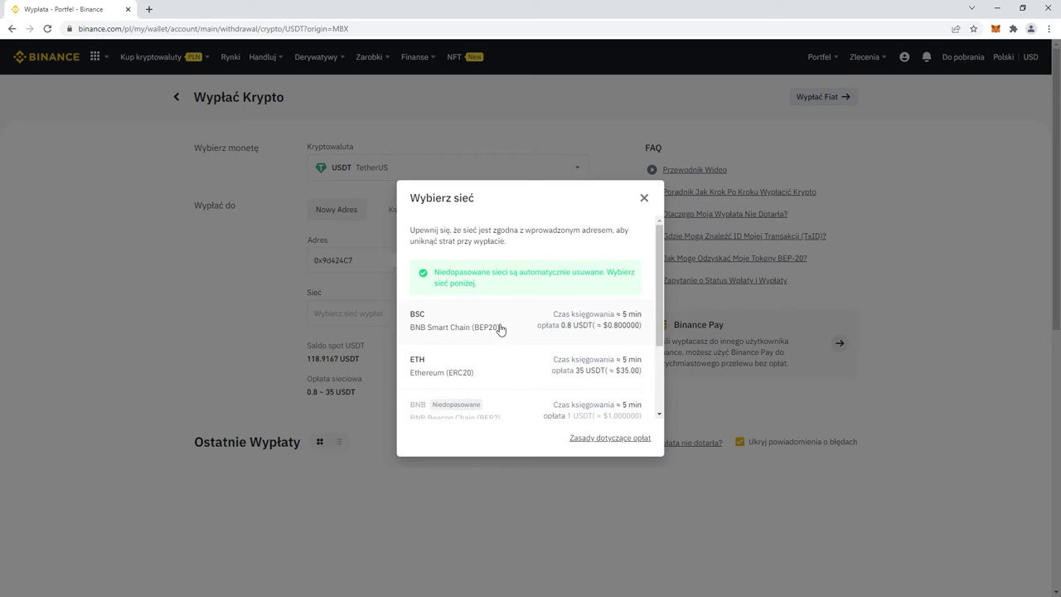
click(500, 329)
click(494, 395)
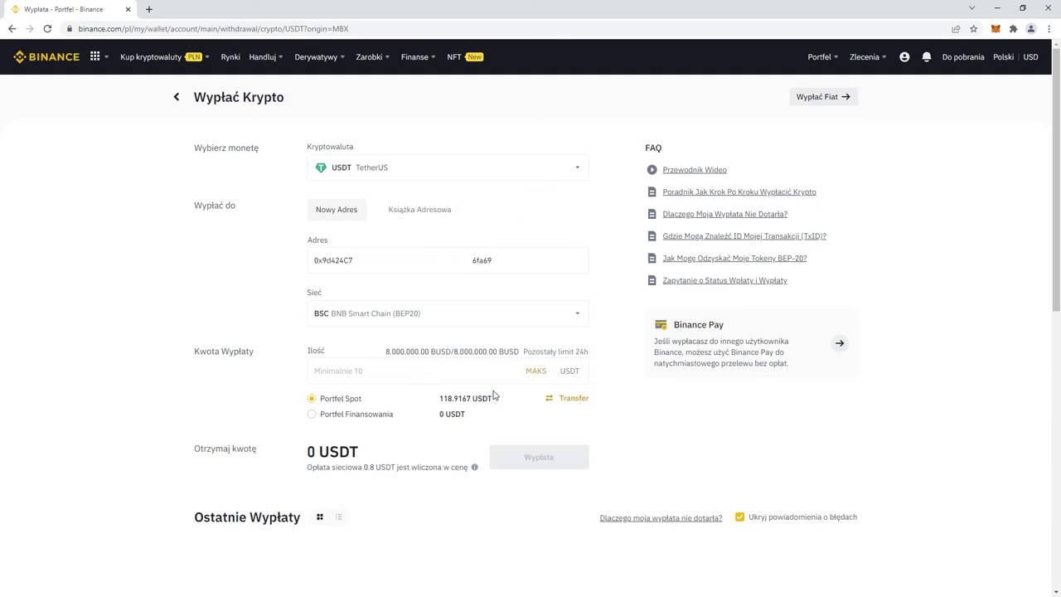
- Set the withdrawal amount to 90.8 USDT and submit the withdrawal
click(416, 373)
text(90)
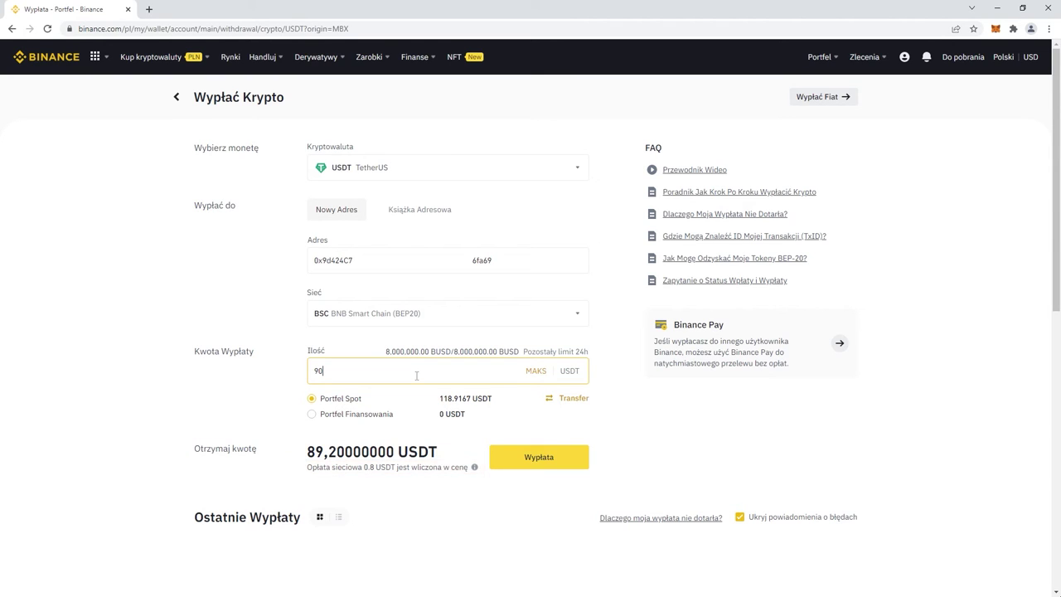
text(.8)
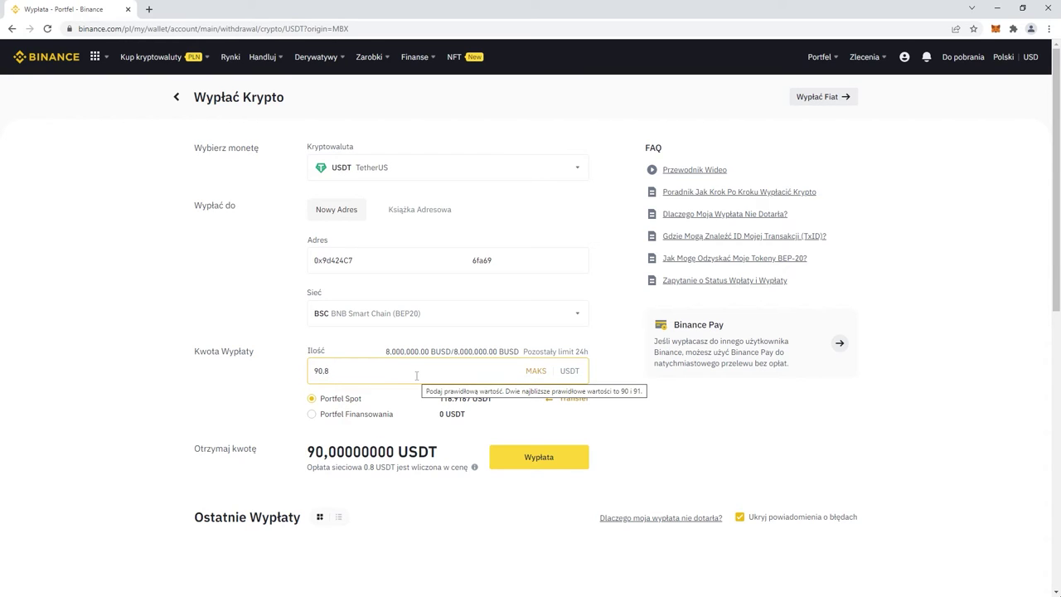
click(500, 453)
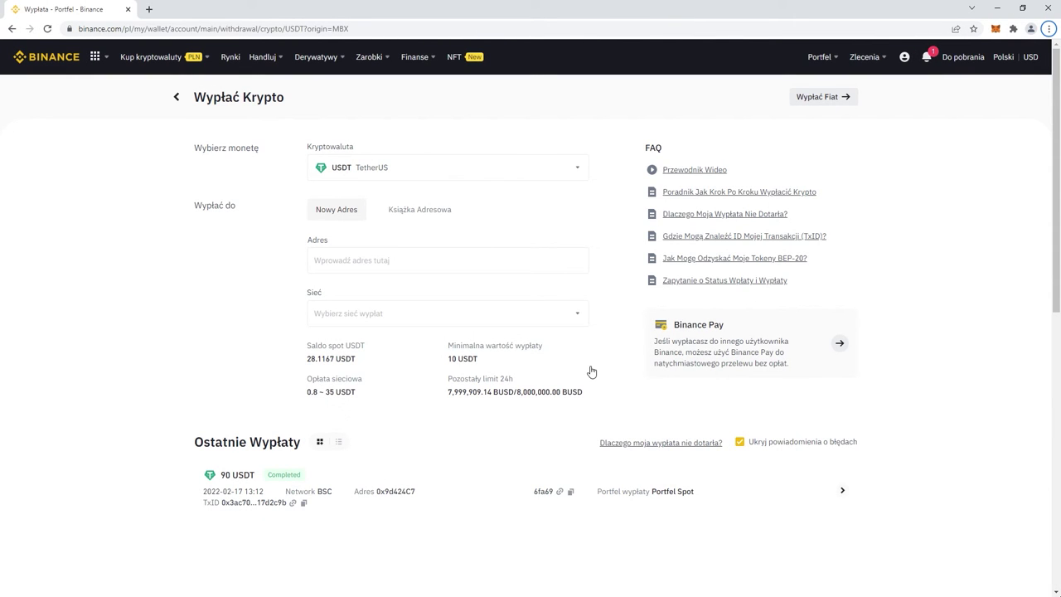
- Check the Binance withdrawal notification and view the USDT token's details in MetaMask
mouse_move(930, 60)
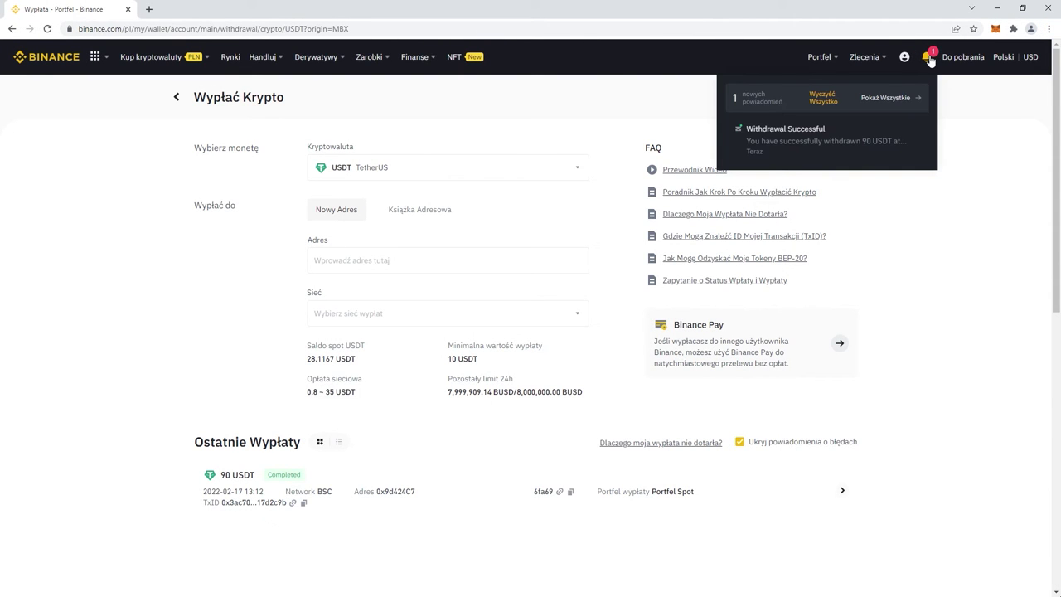
click(995, 29)
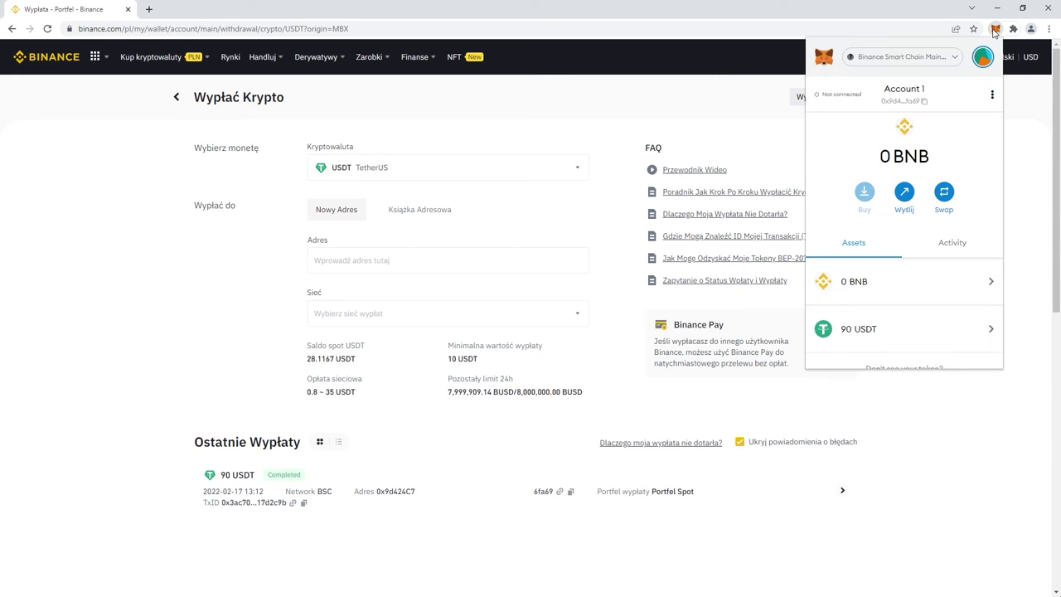
click(921, 330)
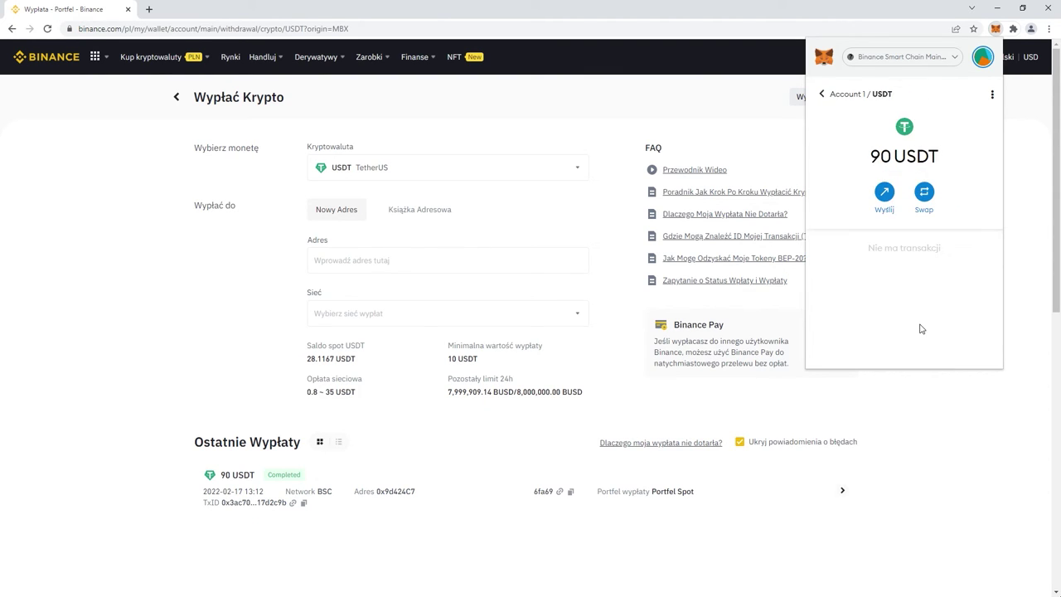
- Request a MetaMask quote for swapping 50 USDT to BNB with 3% slippage tolerance and close the wallet
click(924, 193)
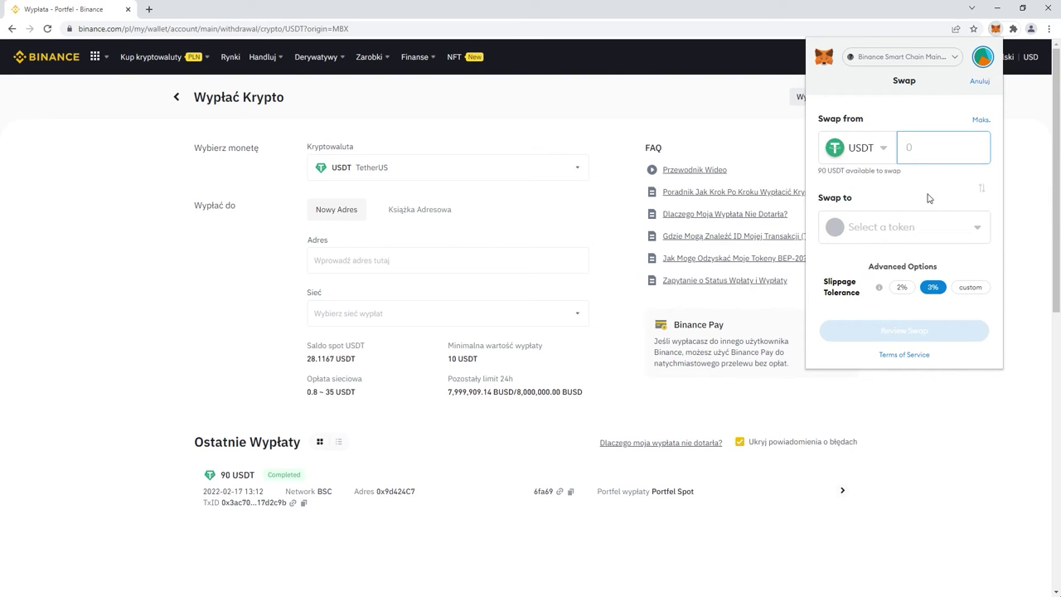
text(50)
click(918, 228)
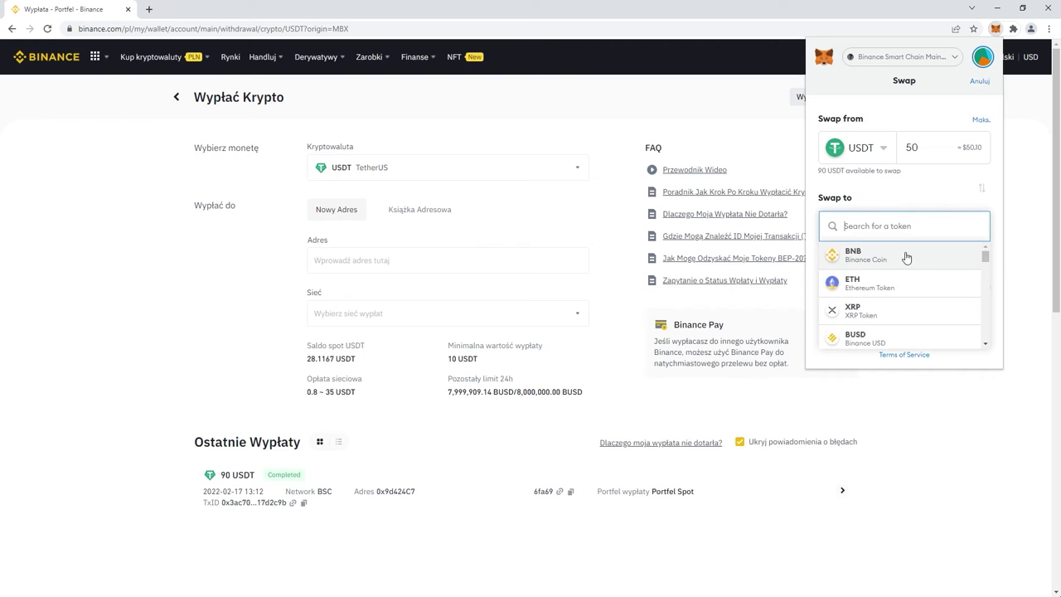
click(906, 257)
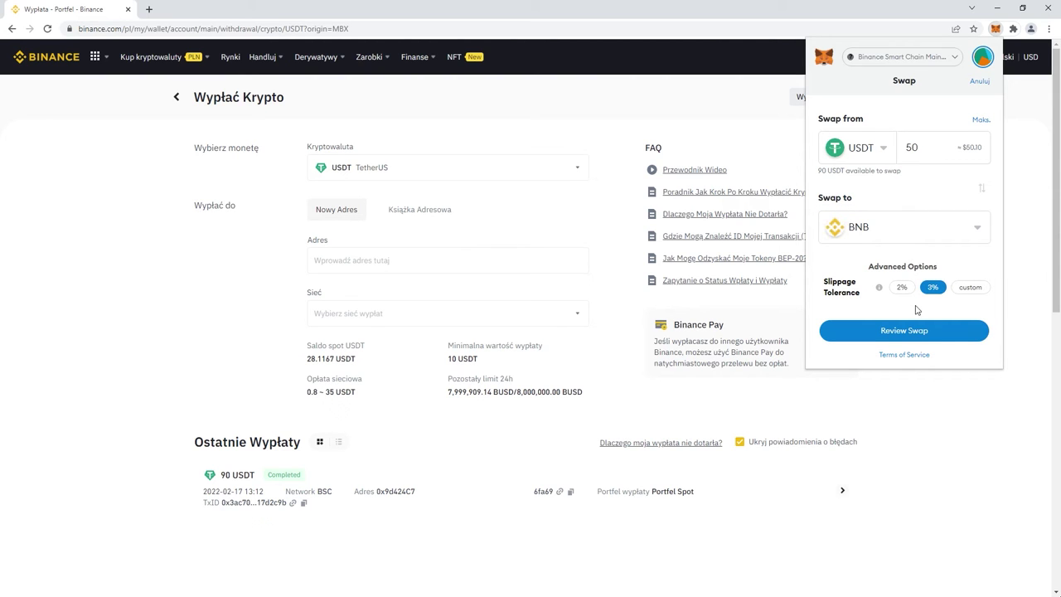
click(951, 330)
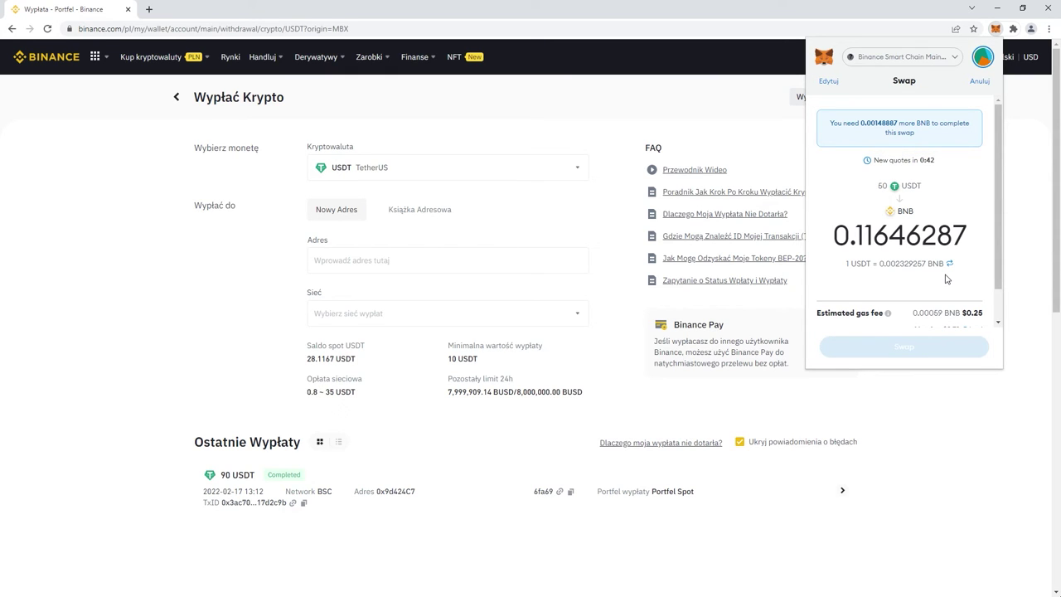
click(1009, 126)
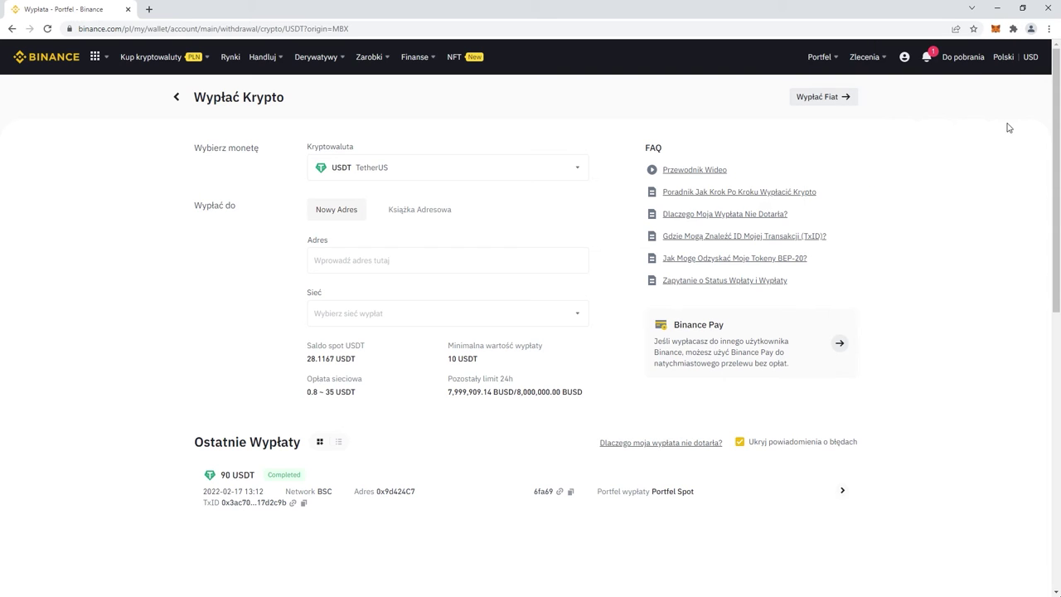
- Open Binance's classic (Klasyczny) trading view and switch to the BNB/USDT pair
mouse_move(249, 64)
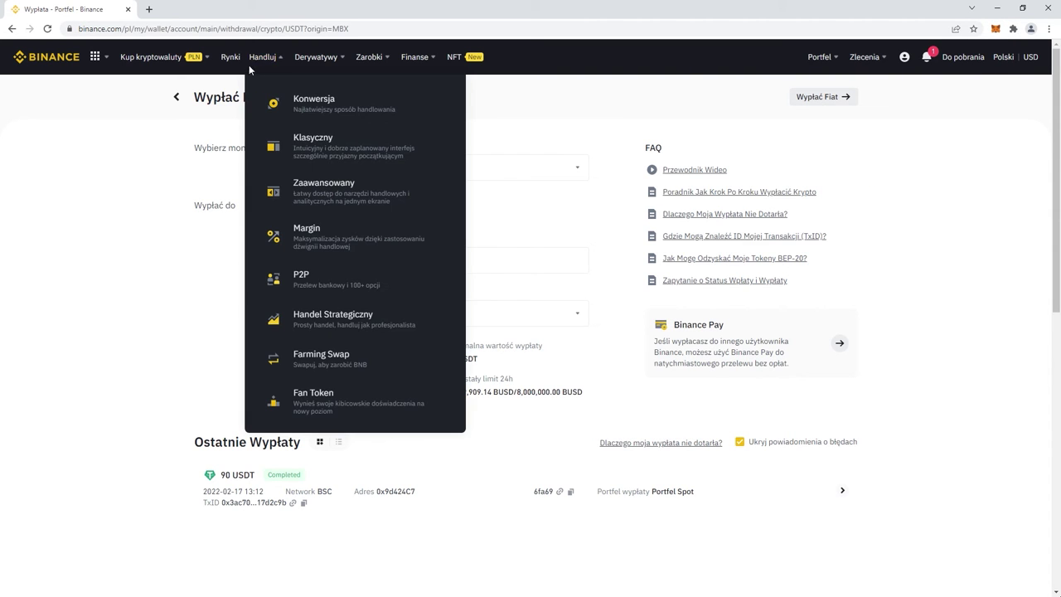
click(296, 142)
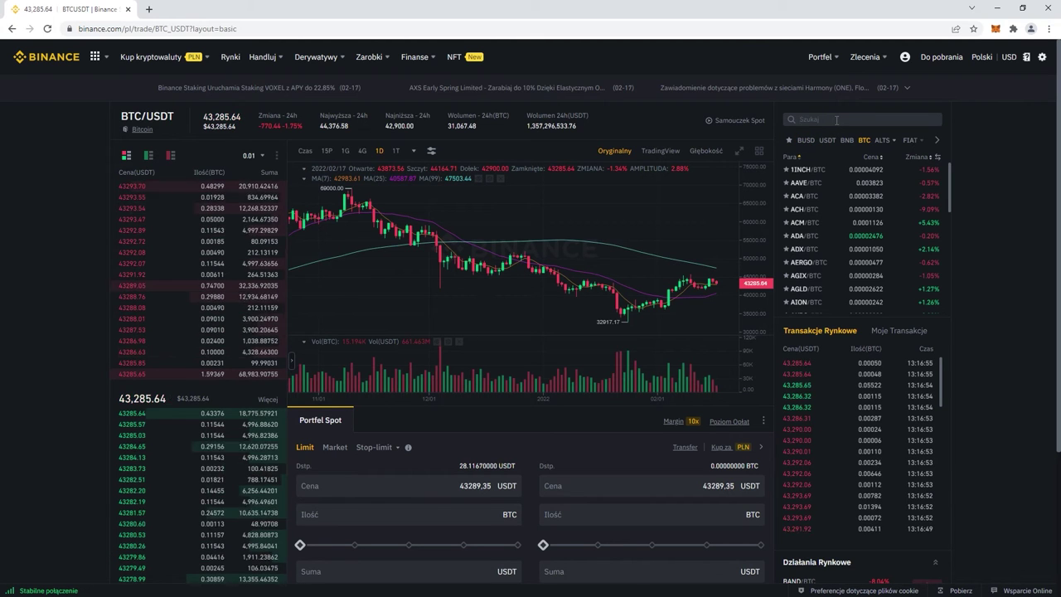
text(bnb)
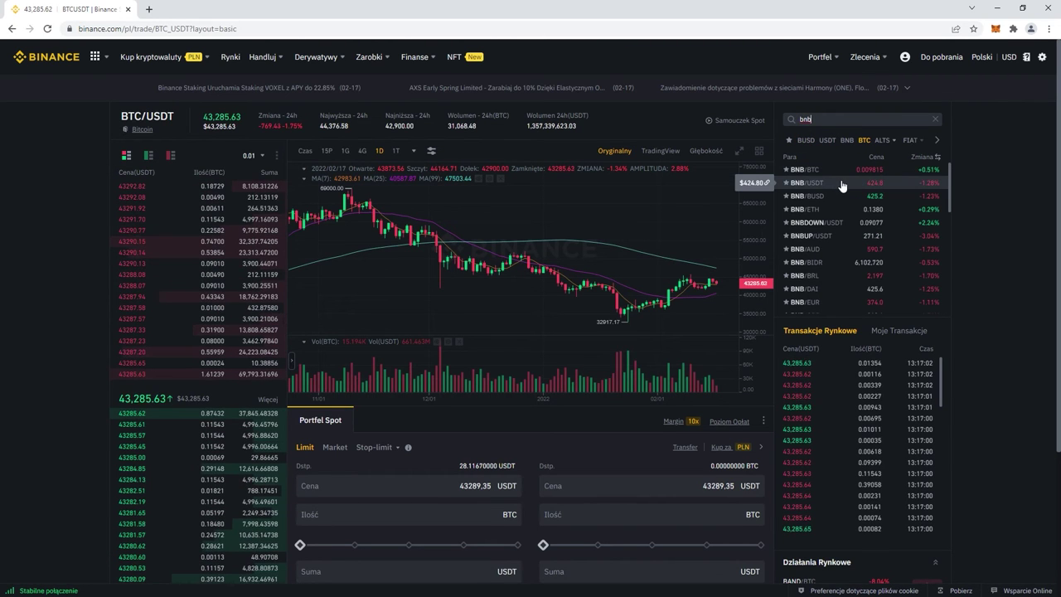
click(843, 184)
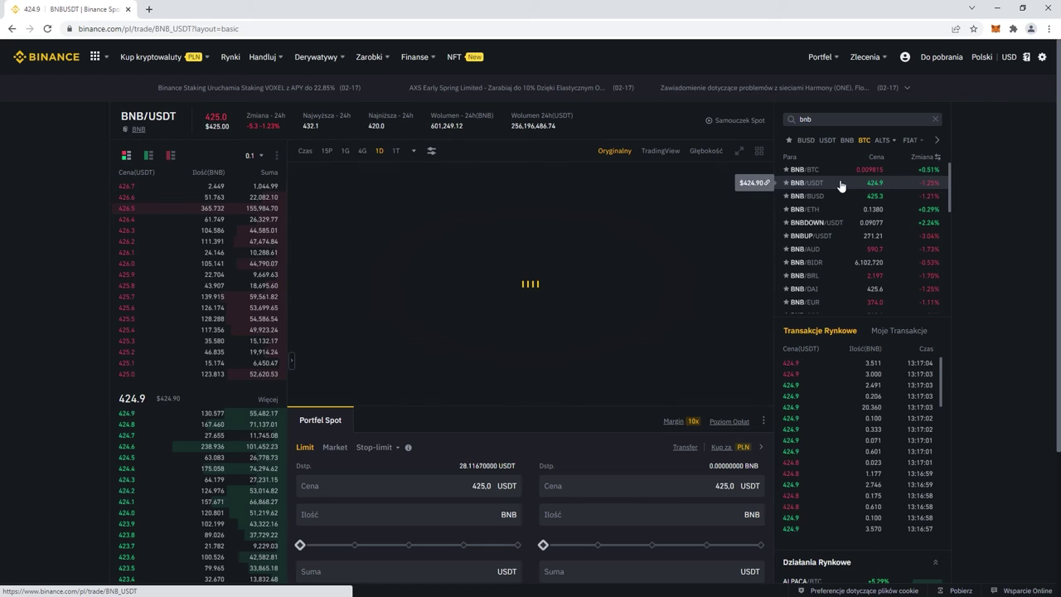
- Buy BNB with a market order that spends the full available USDT balance
click(335, 447)
scroll(348, 441, down, 1)
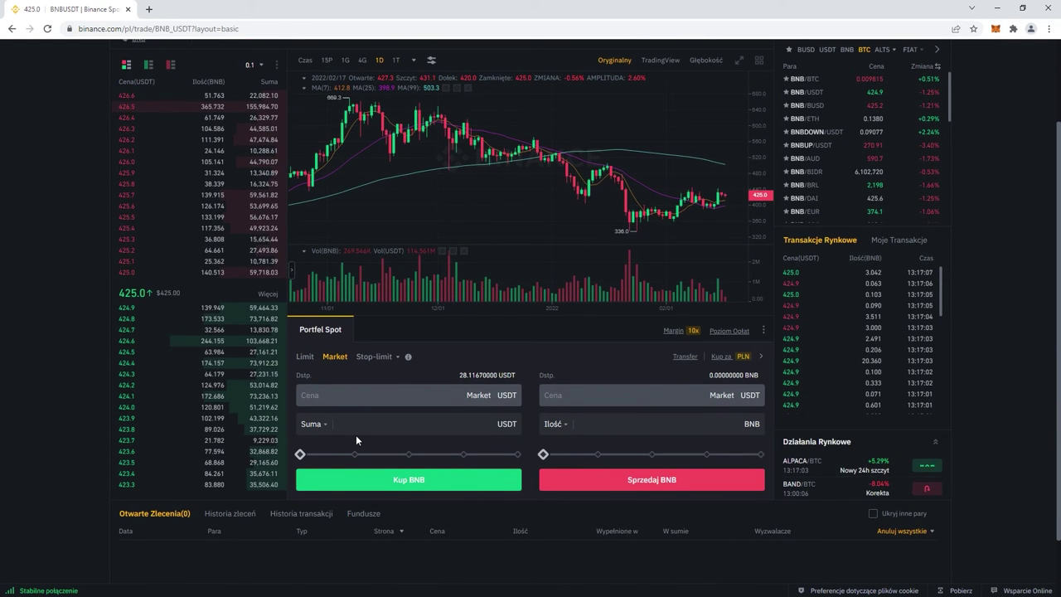
click(516, 455)
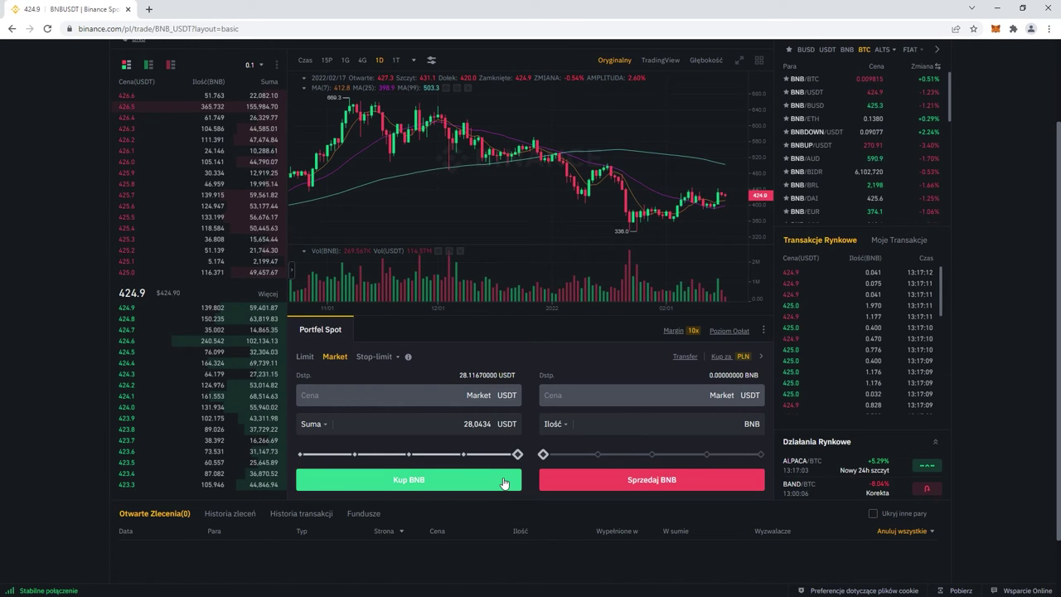
click(505, 480)
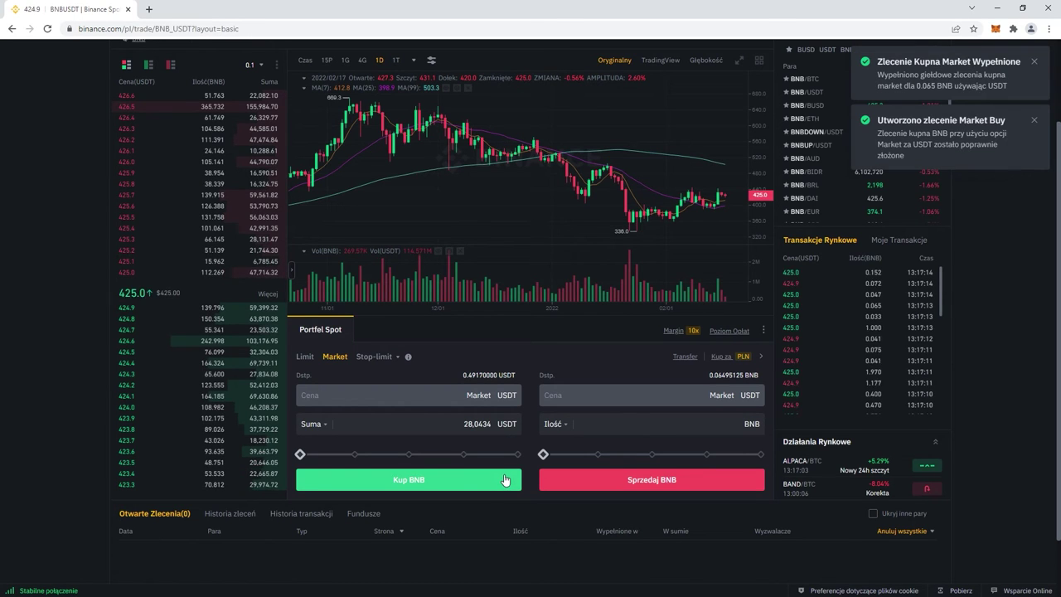
- Open the spot wallet and start a BNB withdrawal
scroll(504, 476, up, 2)
mouse_move(820, 57)
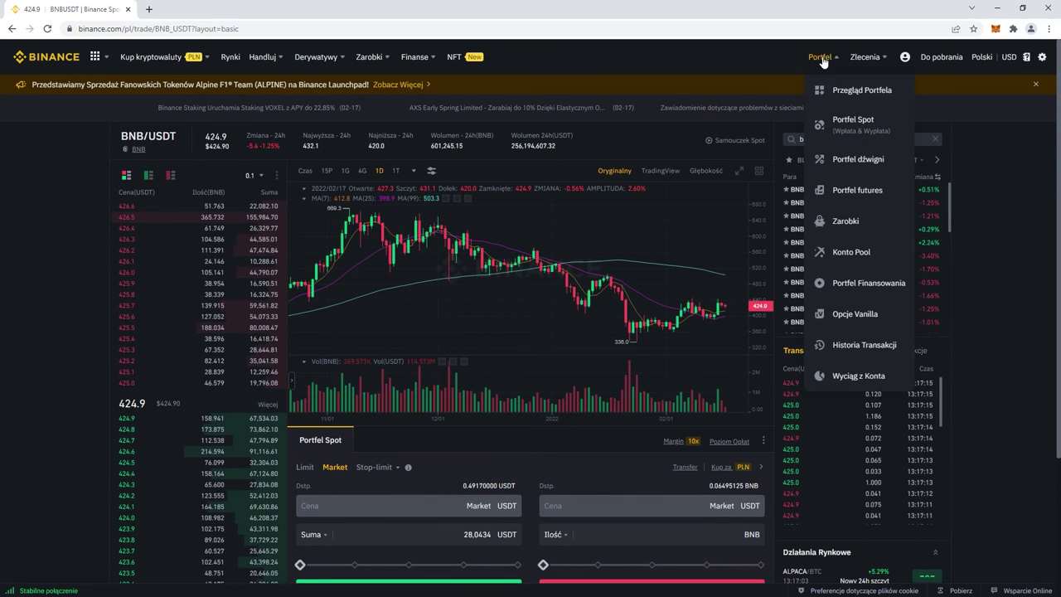
click(821, 134)
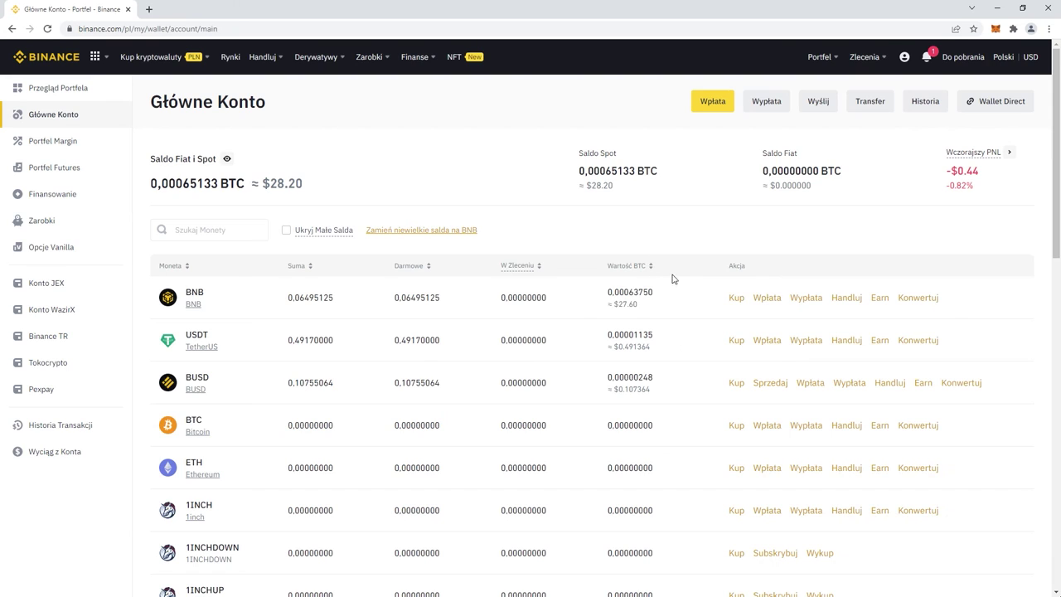
click(802, 301)
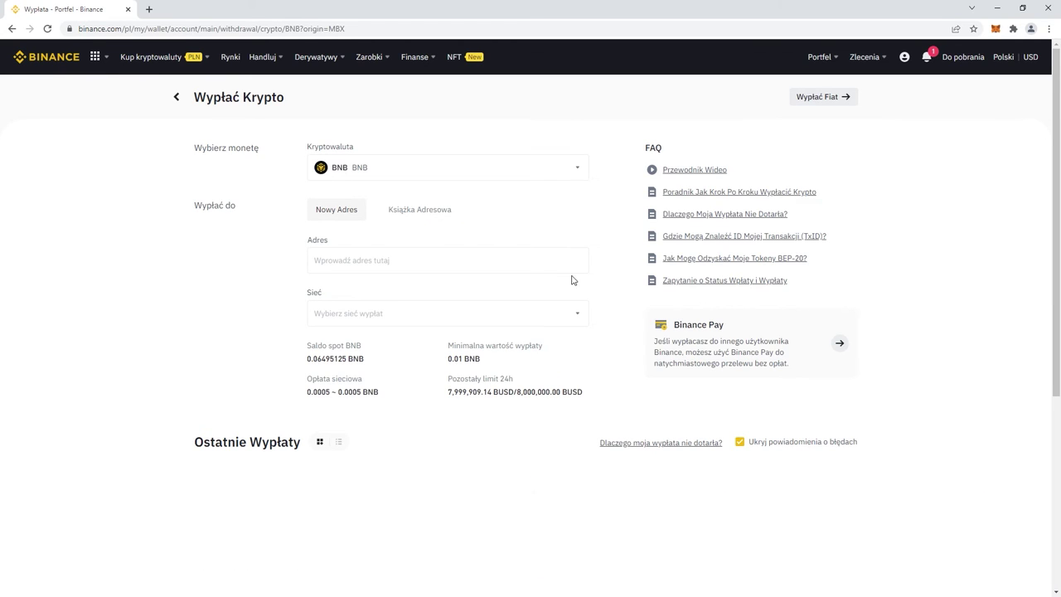
- Paste the MetaMask account address as the destination and withdraw the maximum BNB amount over BSC BNB Smart Chain (BEP20)
click(485, 261)
right_click(483, 263)
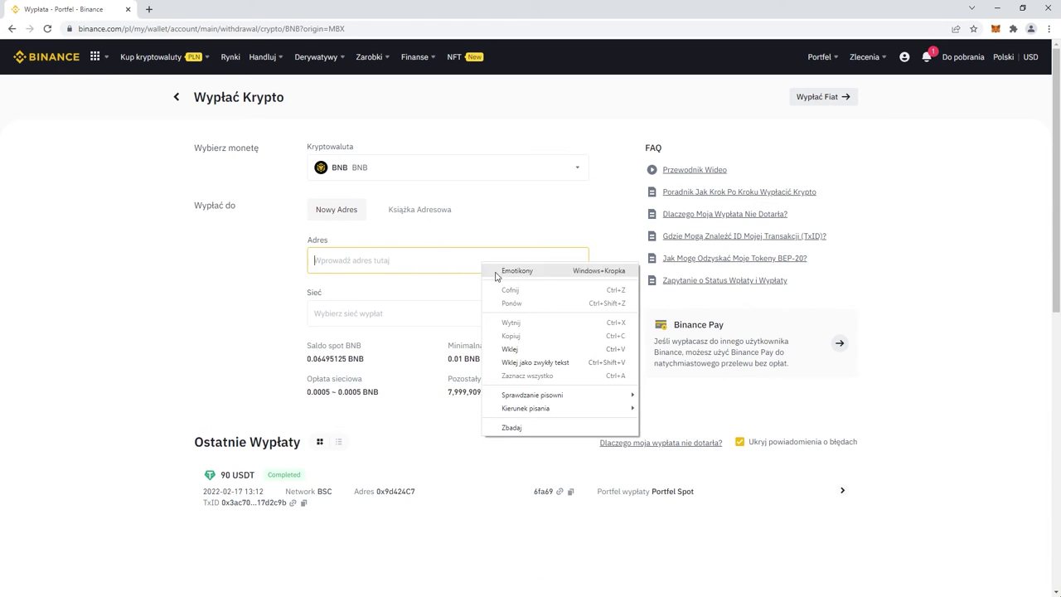
click(535, 347)
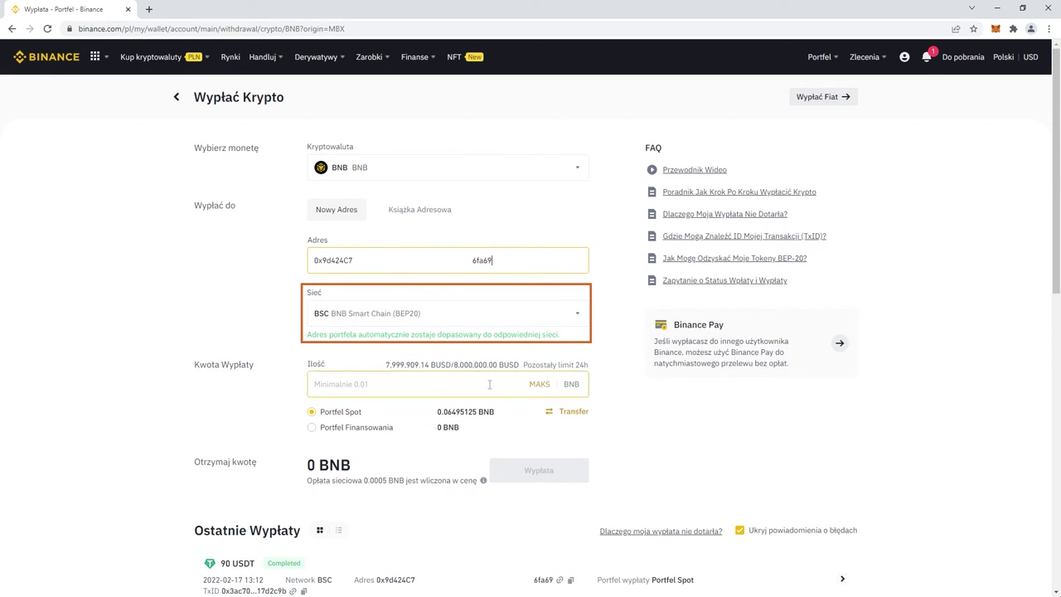
click(540, 386)
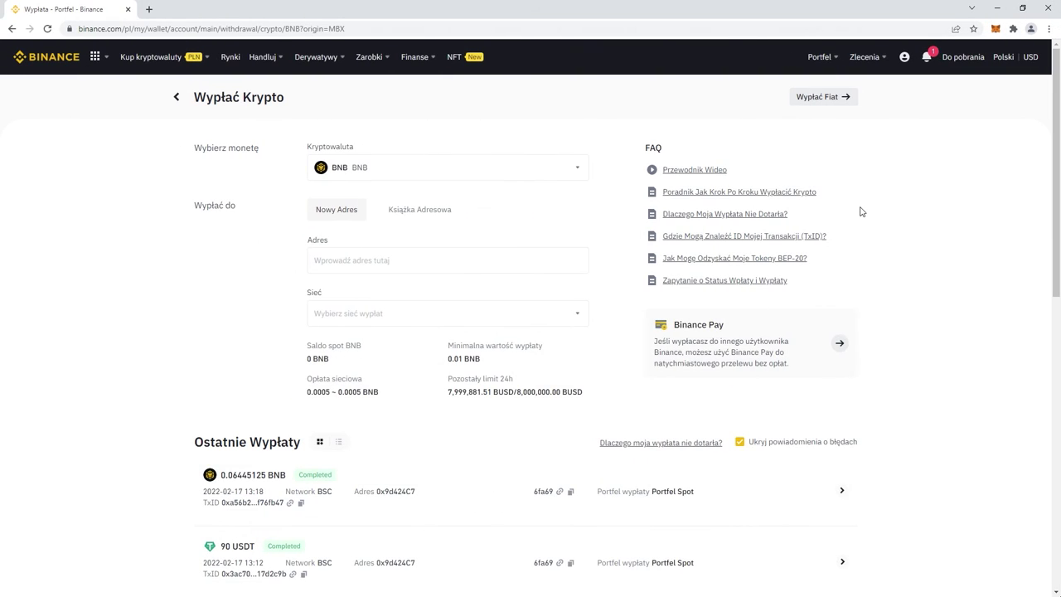
- Check the BNB withdrawal notification and open the USDT token's details in MetaMask
mouse_move(925, 63)
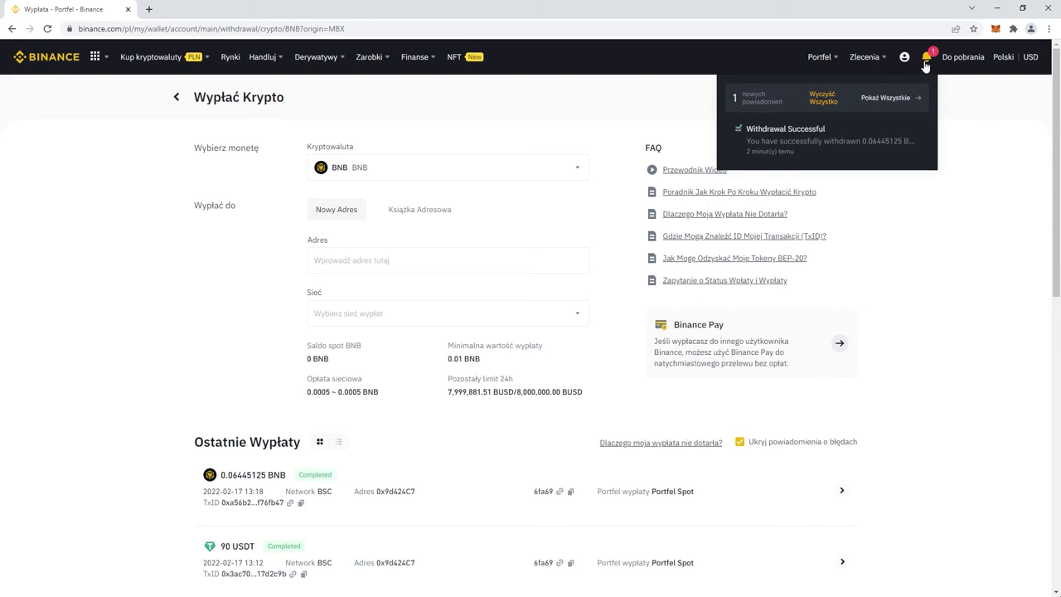
click(995, 30)
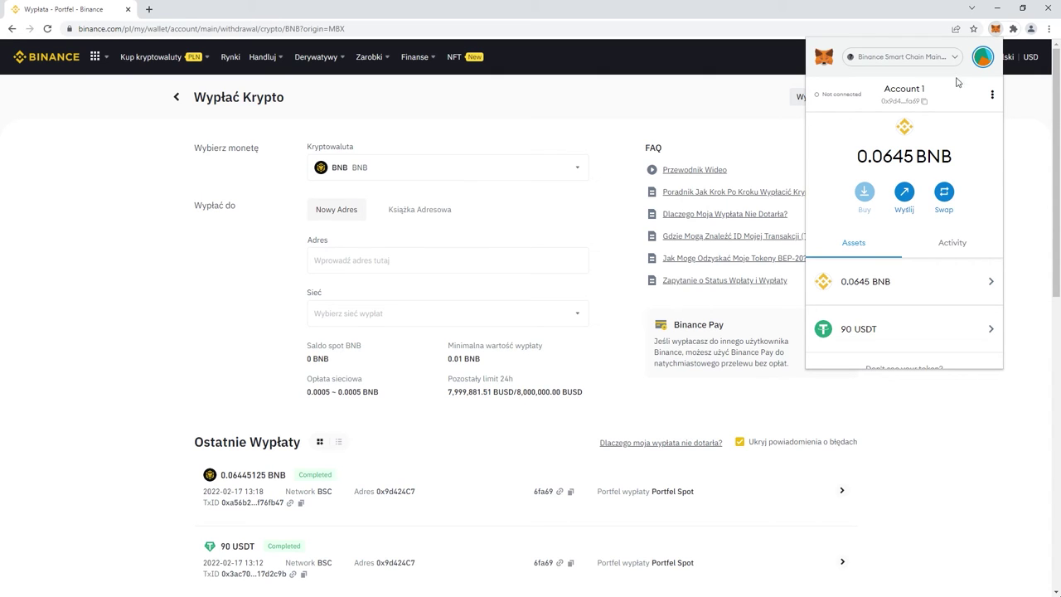
click(933, 331)
- Review a new quote for swapping 50 USDT to BNB, cancel the swap and close the wallet
click(923, 197)
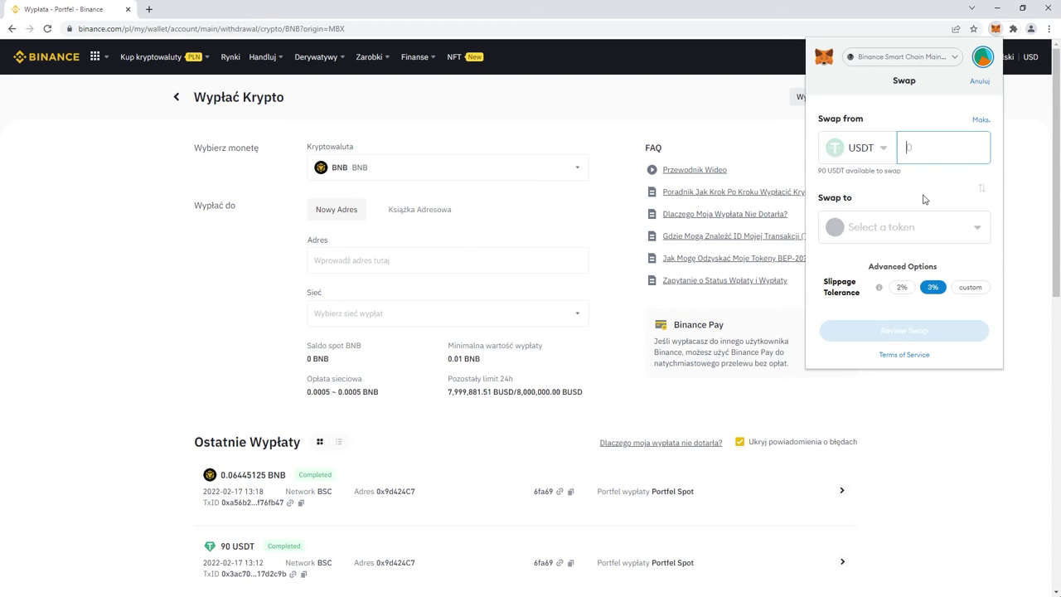
text(50)
click(915, 223)
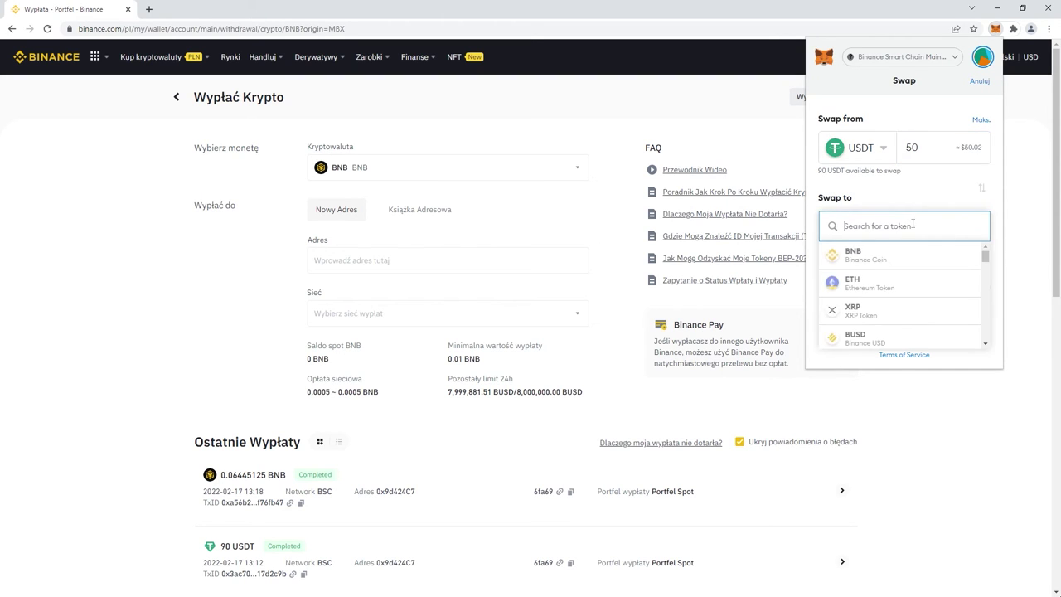
click(901, 261)
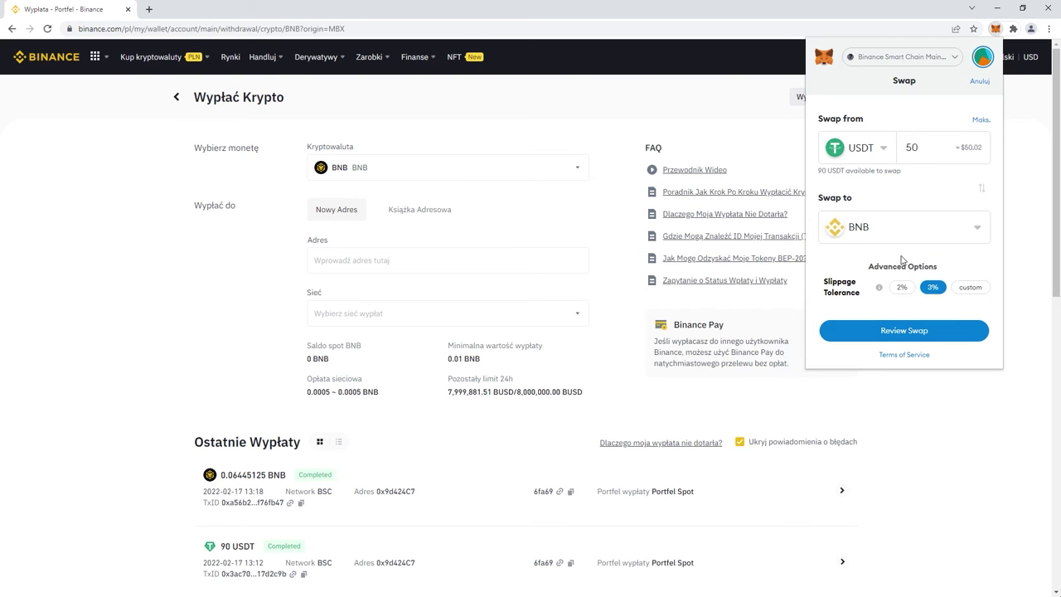
click(946, 330)
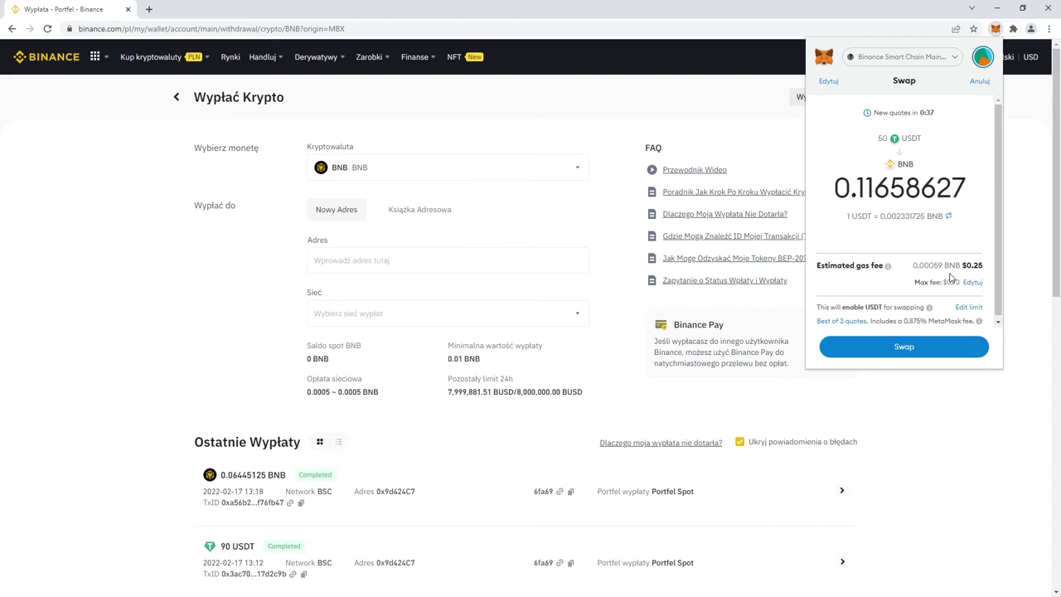
click(985, 83)
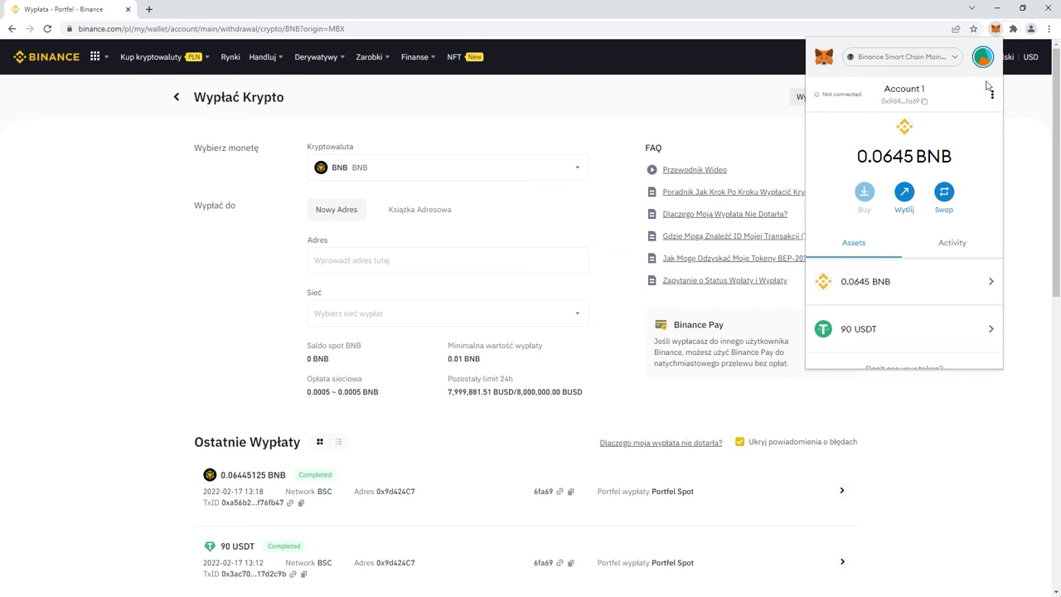
click(917, 22)
- Open the USDT deposit page from the Binance spot wallet, choose the BSC BNB Smart Chain (BEP20) network and copy the deposit address
mouse_move(819, 56)
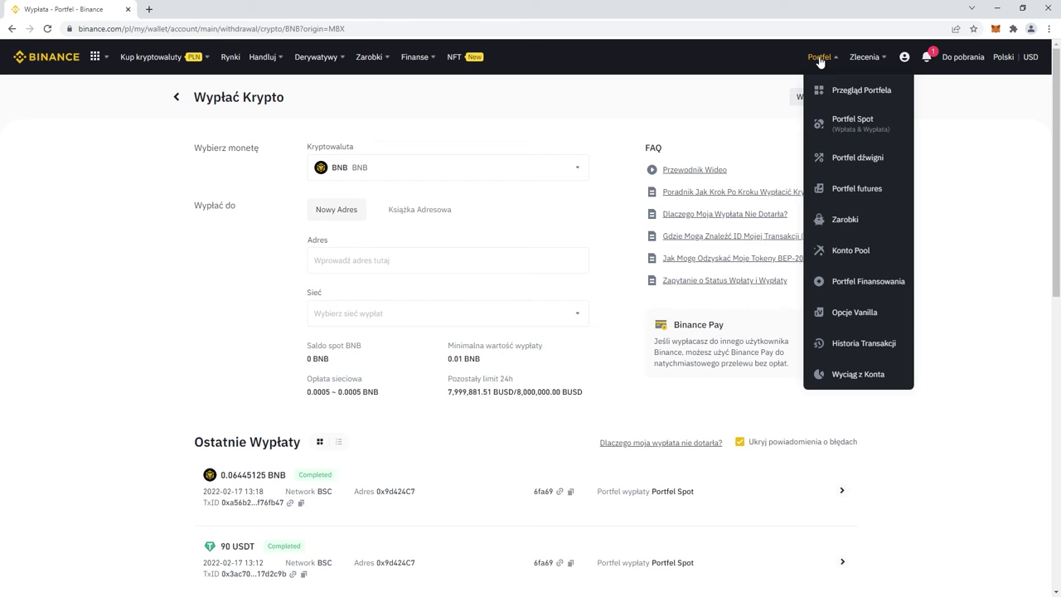
click(842, 123)
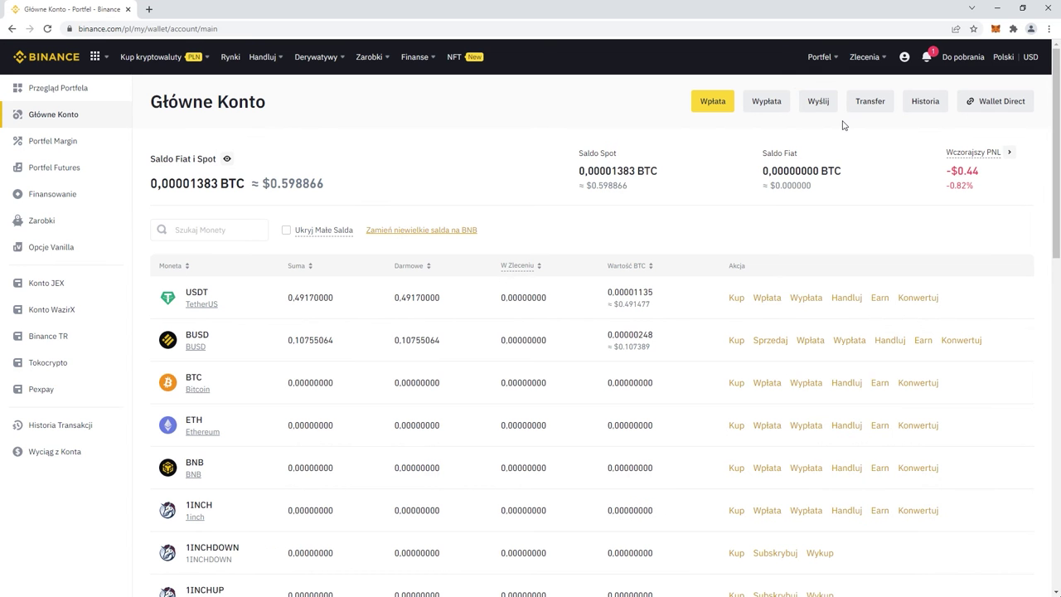
click(770, 299)
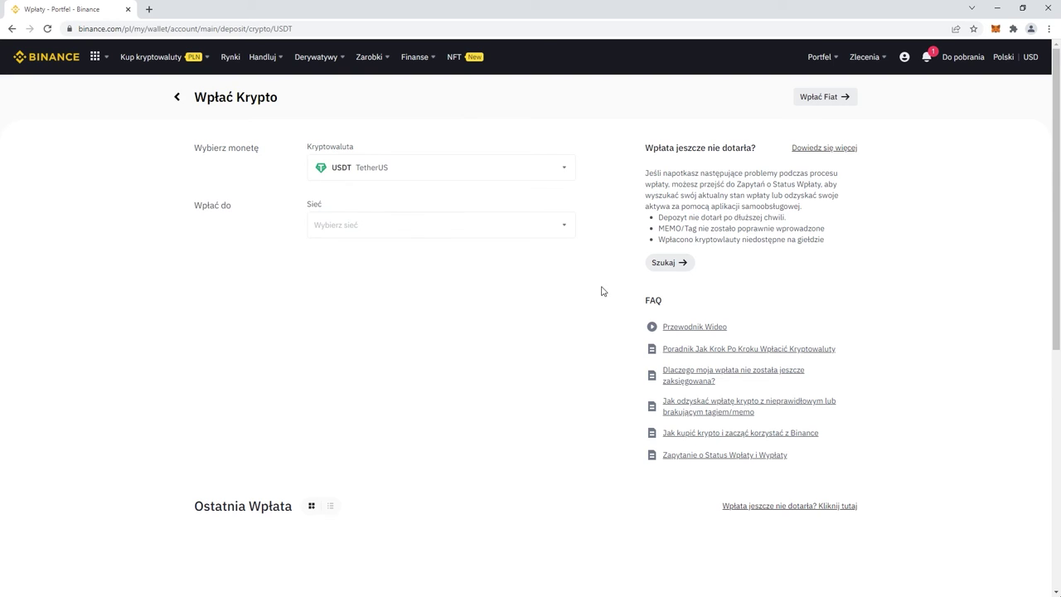
click(524, 234)
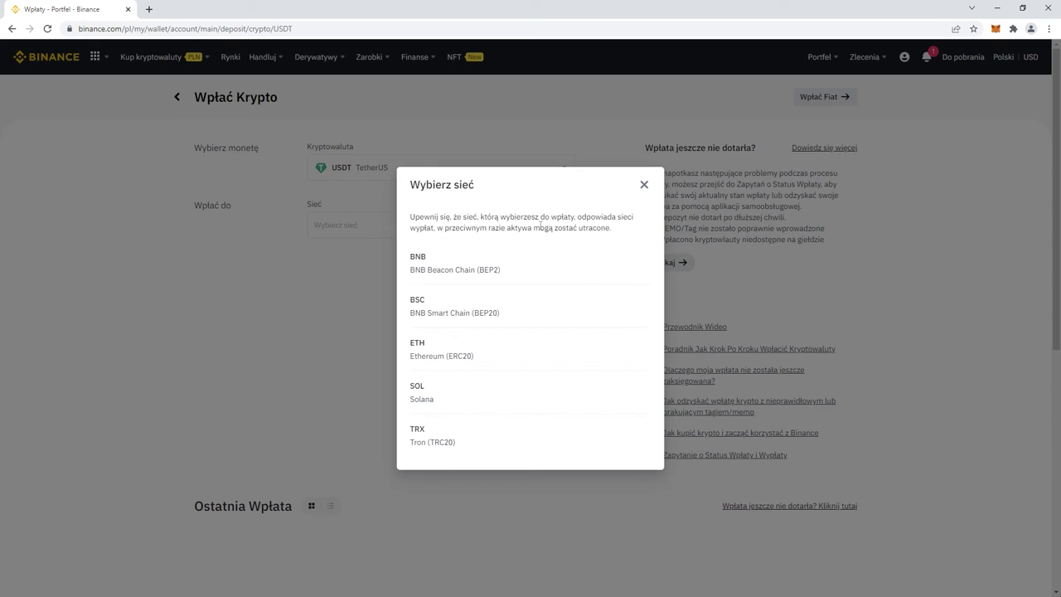
click(501, 300)
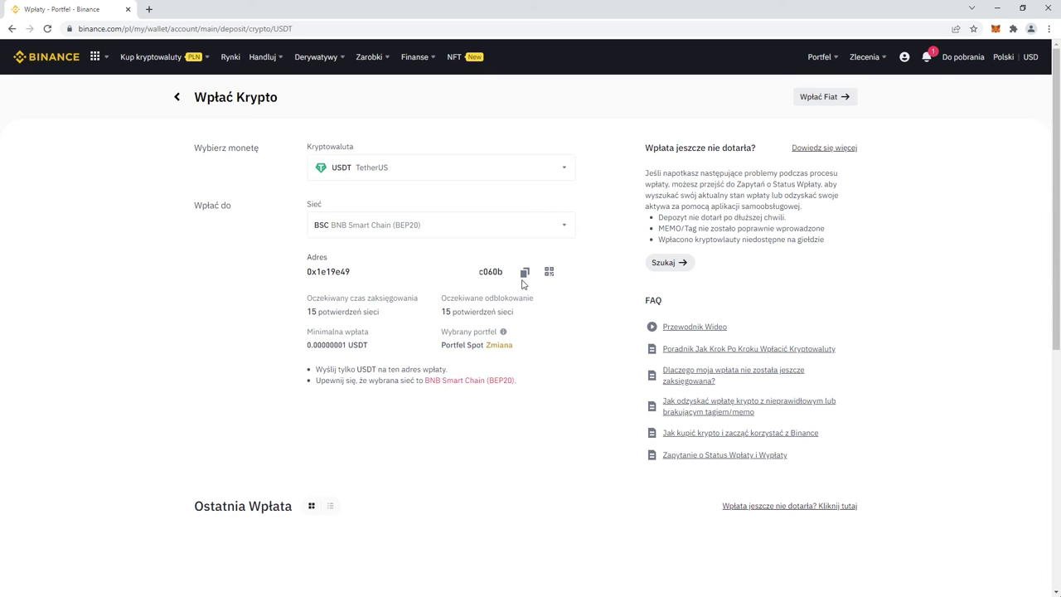
click(524, 275)
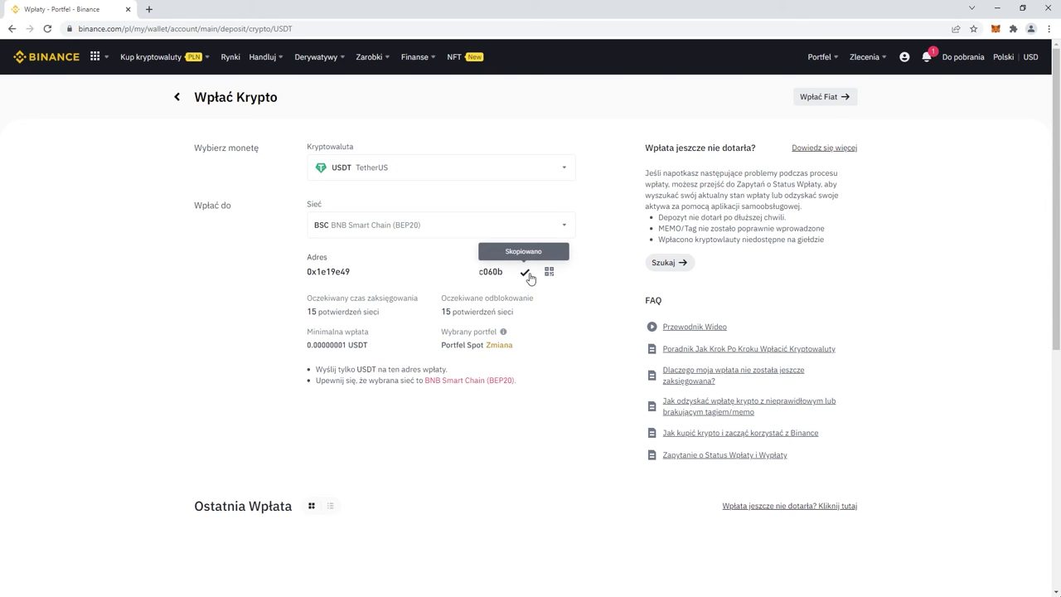
- Start a USDT transfer in MetaMask and paste the copied Binance deposit address as the recipient
click(994, 30)
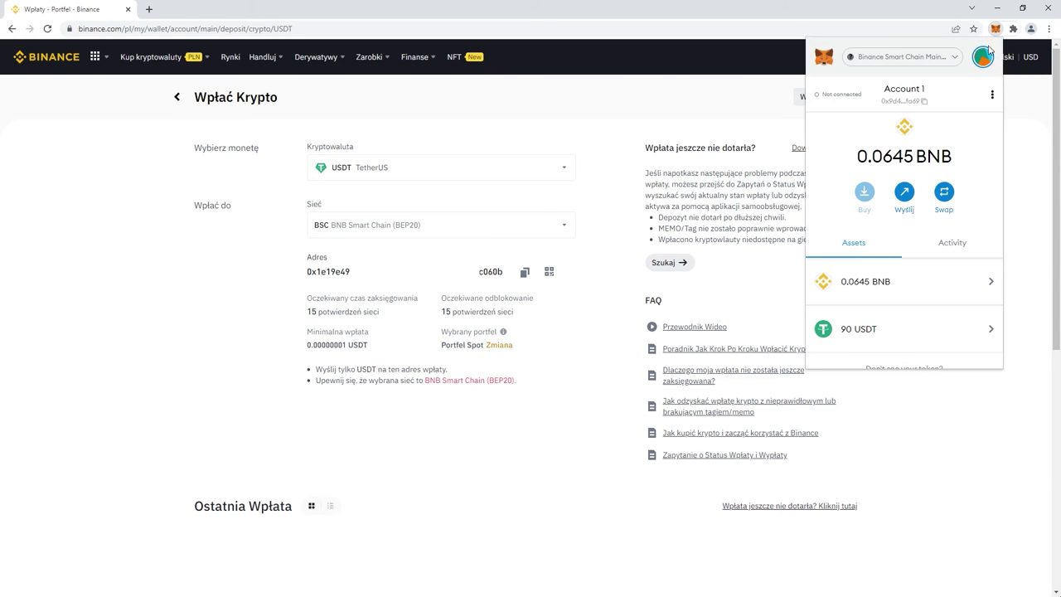
click(897, 330)
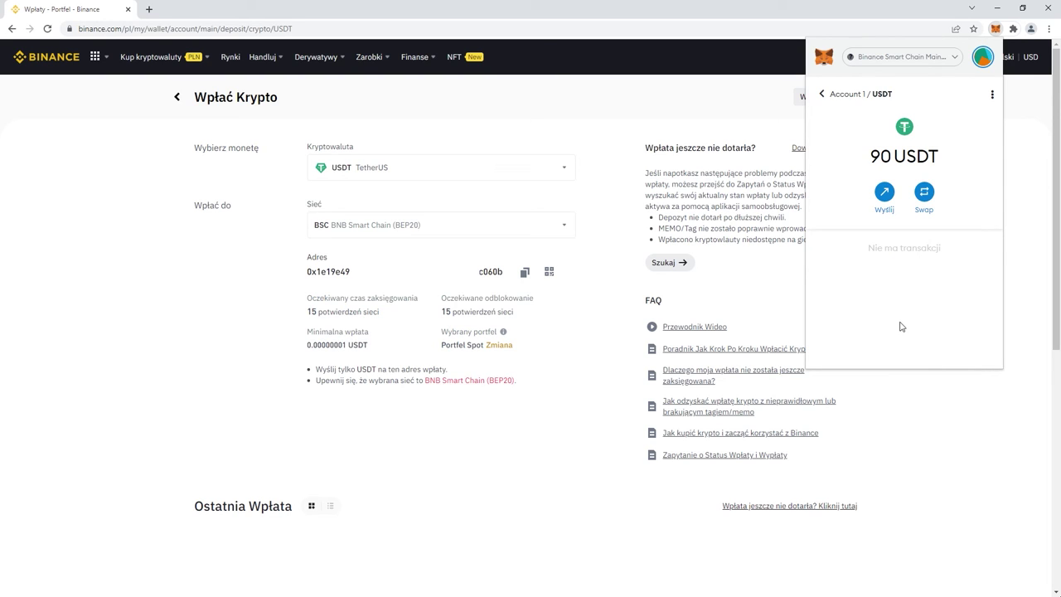
click(887, 200)
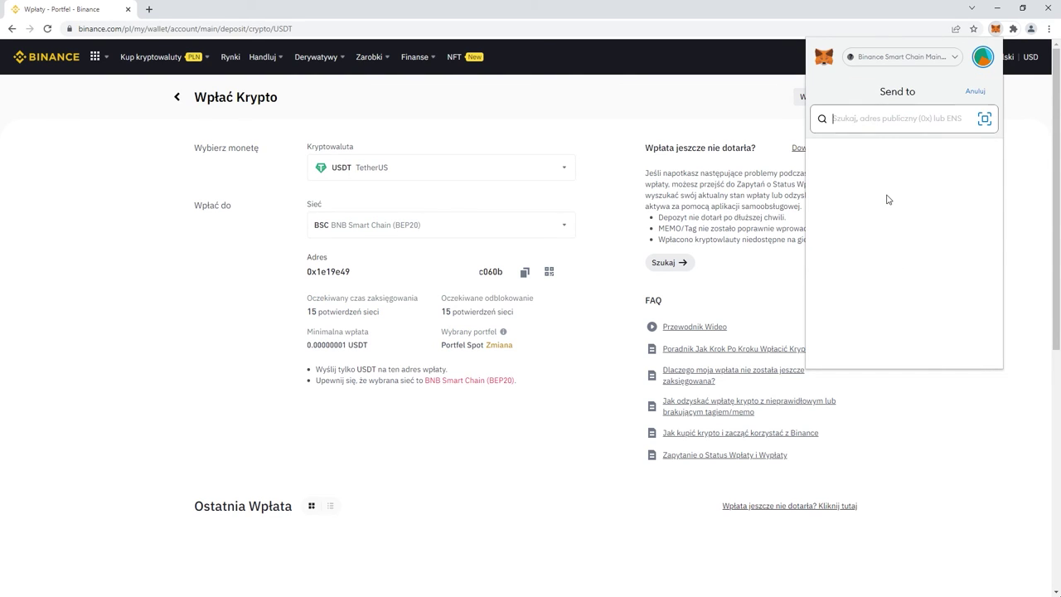
right_click(934, 118)
click(935, 201)
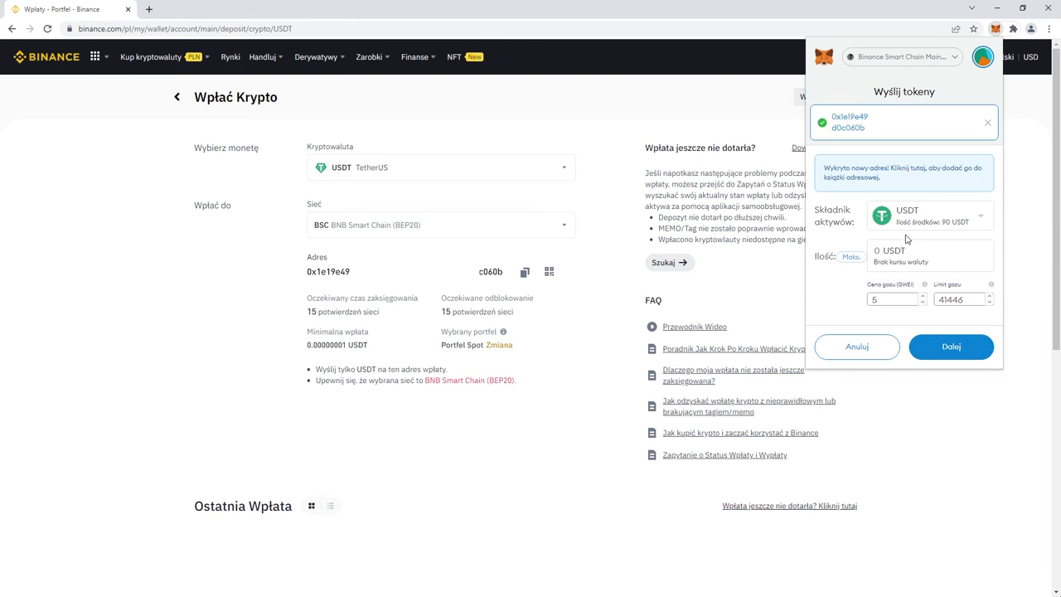
- Set the amount to 50 USDT, continue to the transfer confirmation and review its gas fee and total
text(50)
click(946, 346)
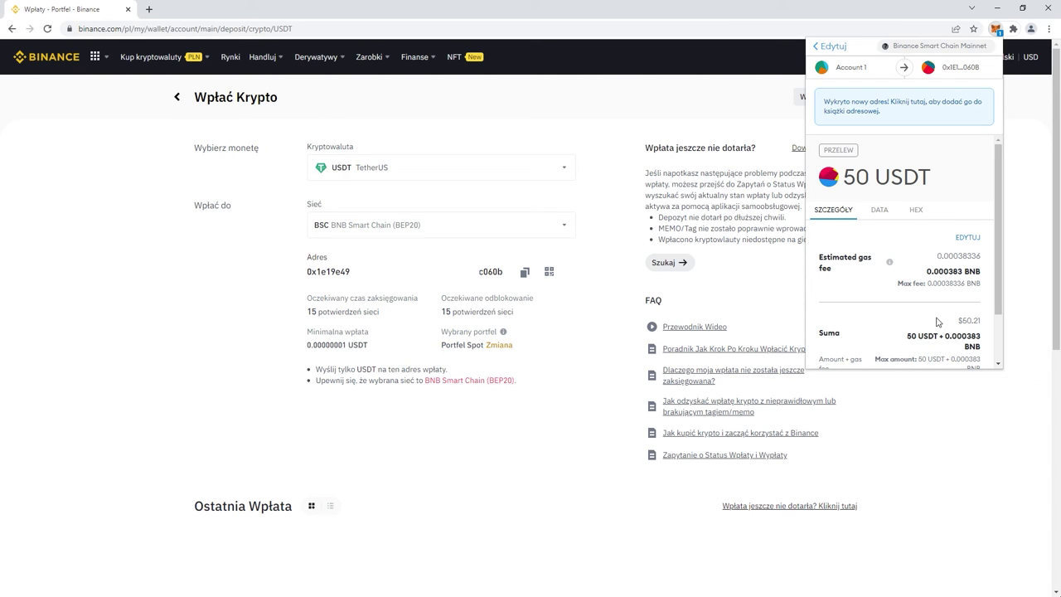
scroll(936, 321, down, 2)
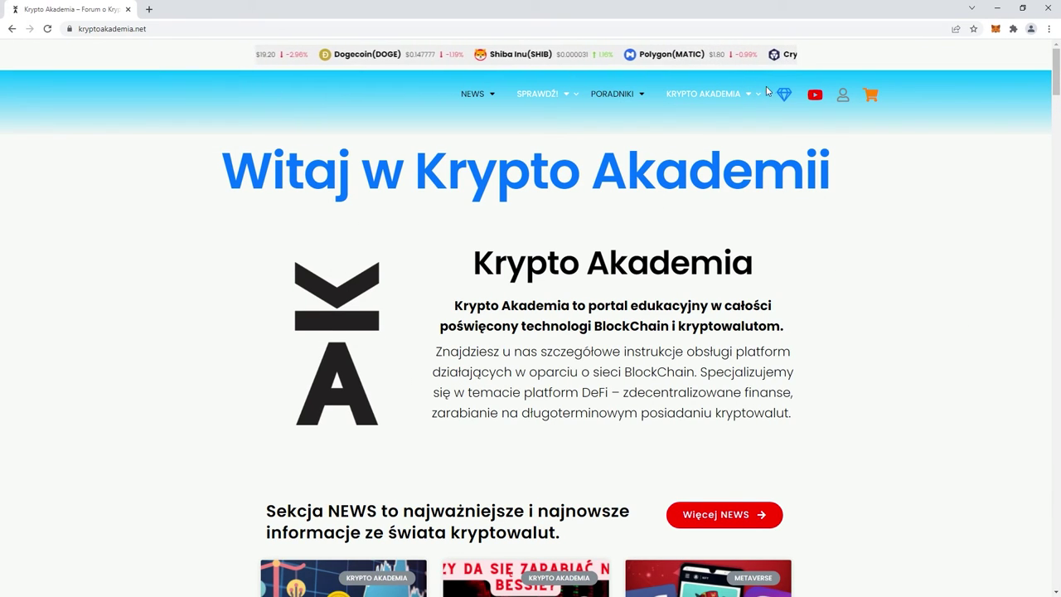
- Open the VIP offer on the kryptoakademia.net site and look through the Bronze, Silver and Gold packages
click(785, 96)
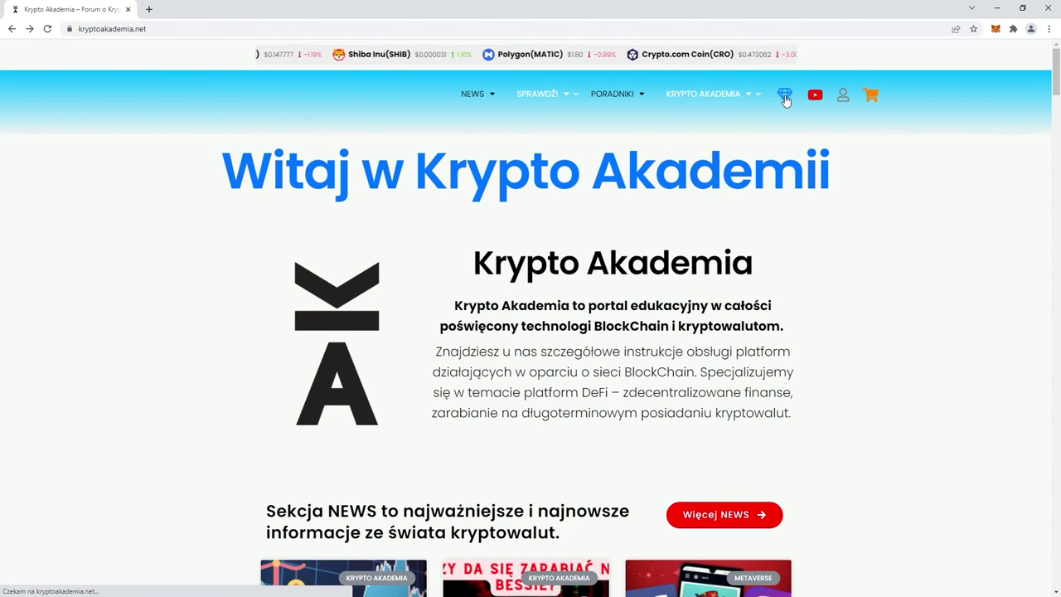
scroll(793, 129, down, 5)
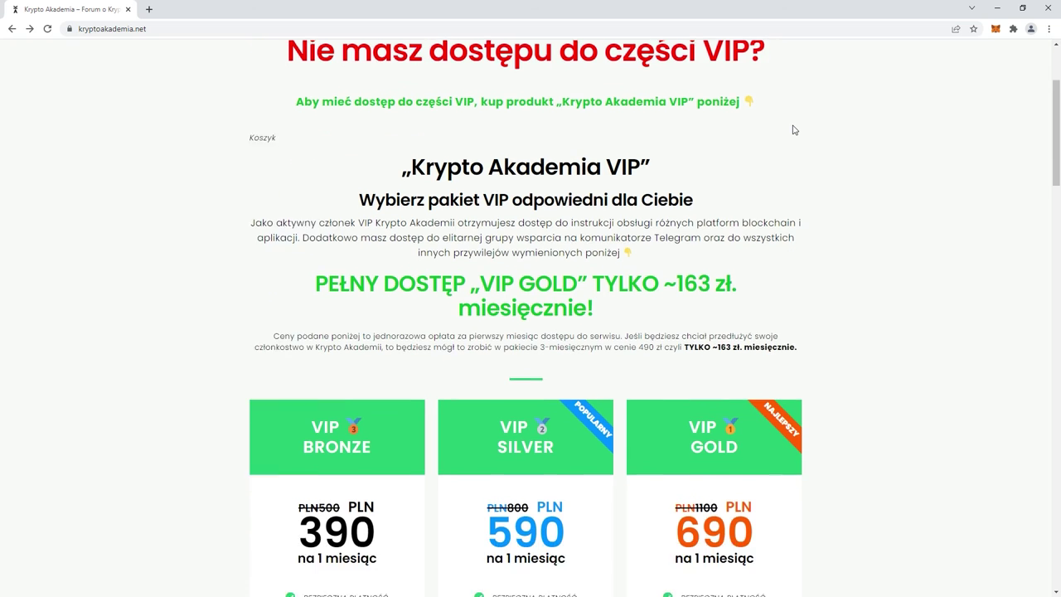
scroll(793, 130, down, 3)
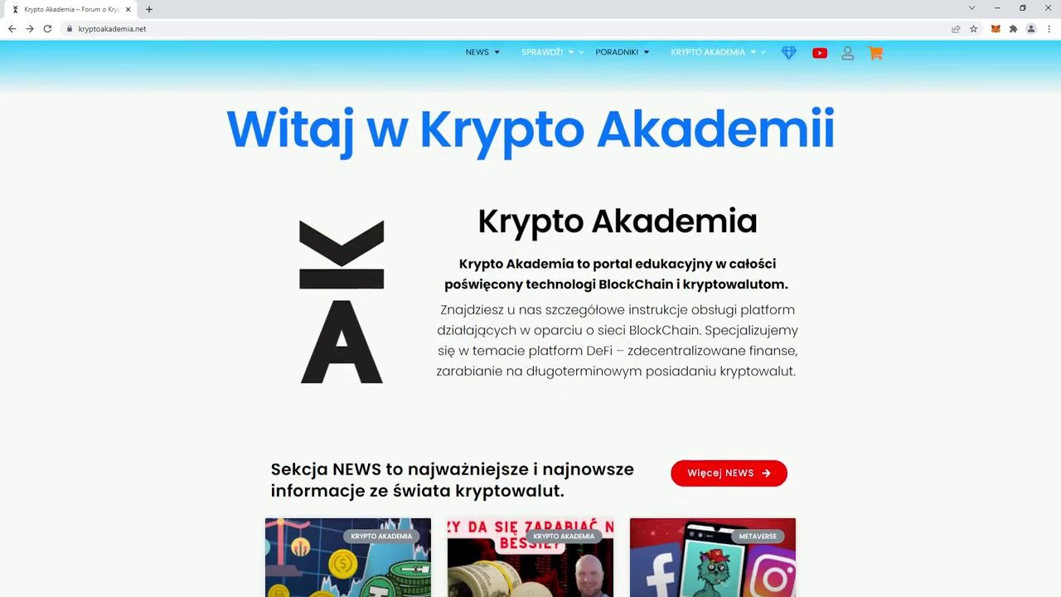
- Look through the Krypto Akademia home page, from the introduction and news articles to the section on buying Bitcoin
scroll(530, 319, down, 2)
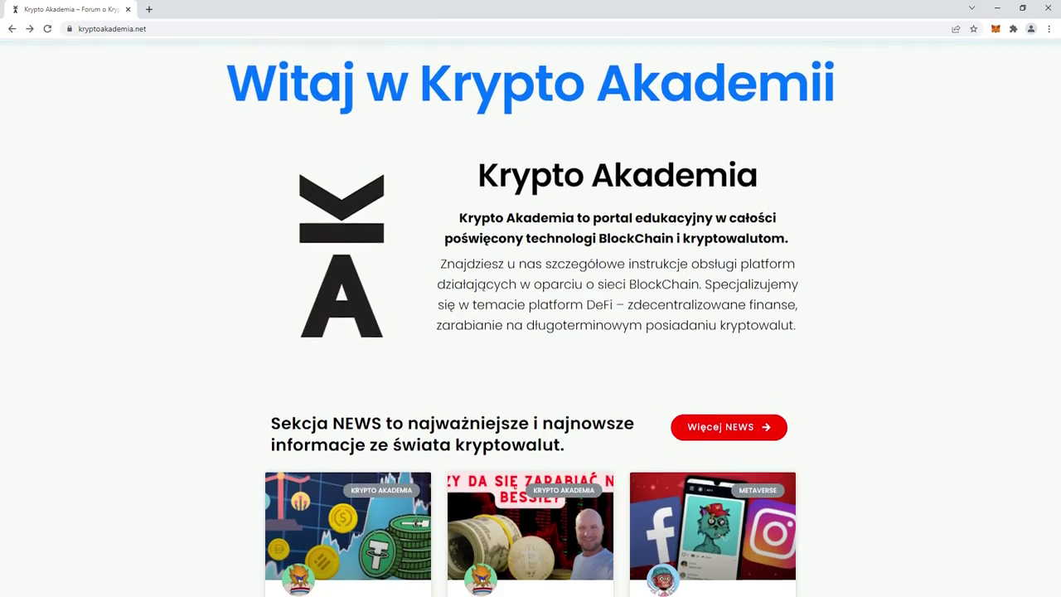
scroll(531, 318, down, 2)
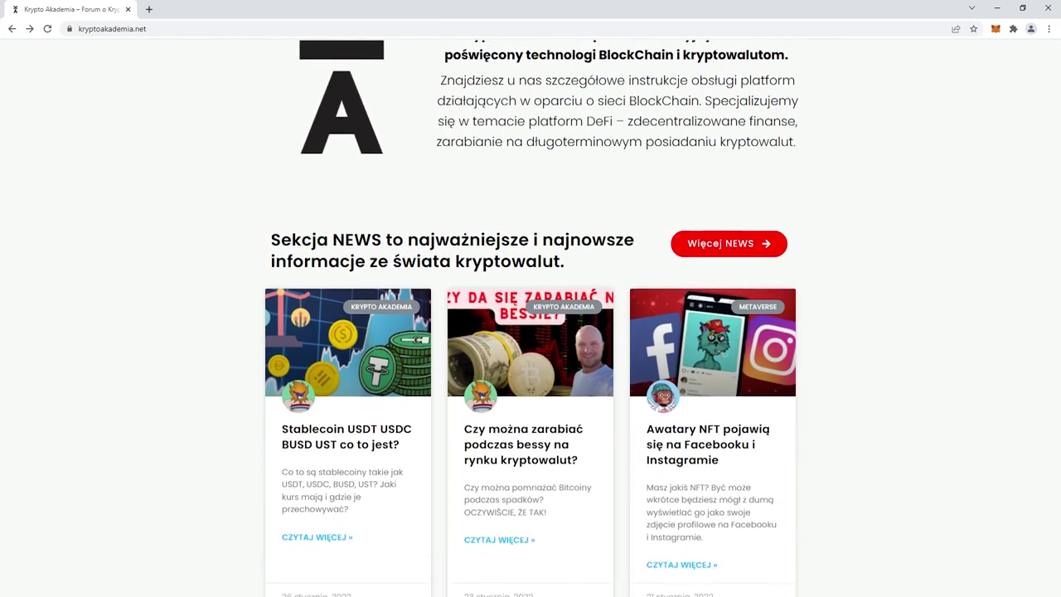
scroll(530, 318, down, 2)
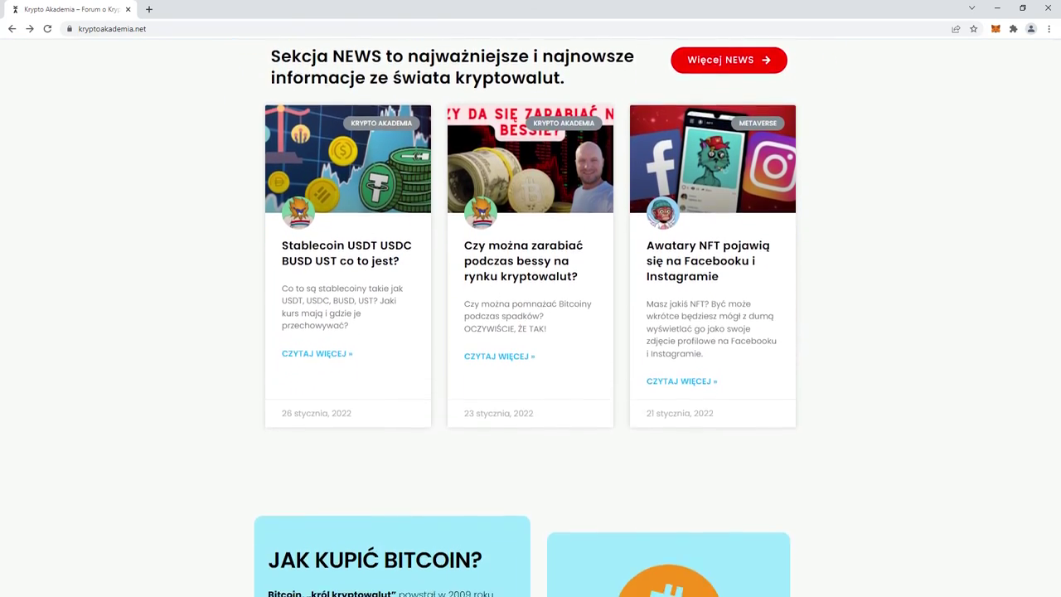
scroll(530, 318, down, 2)
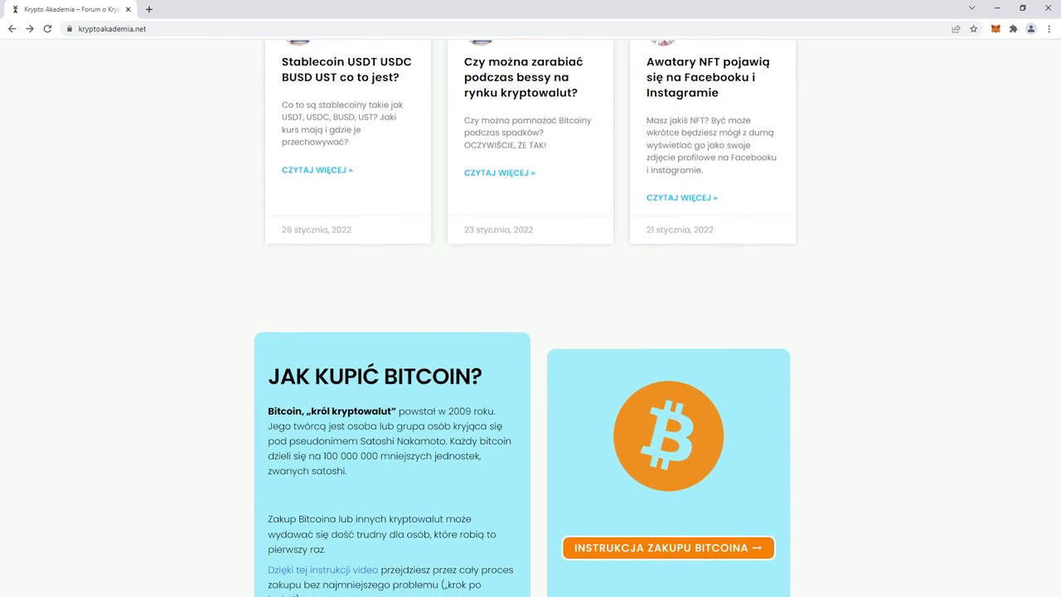
scroll(530, 318, down, 2)
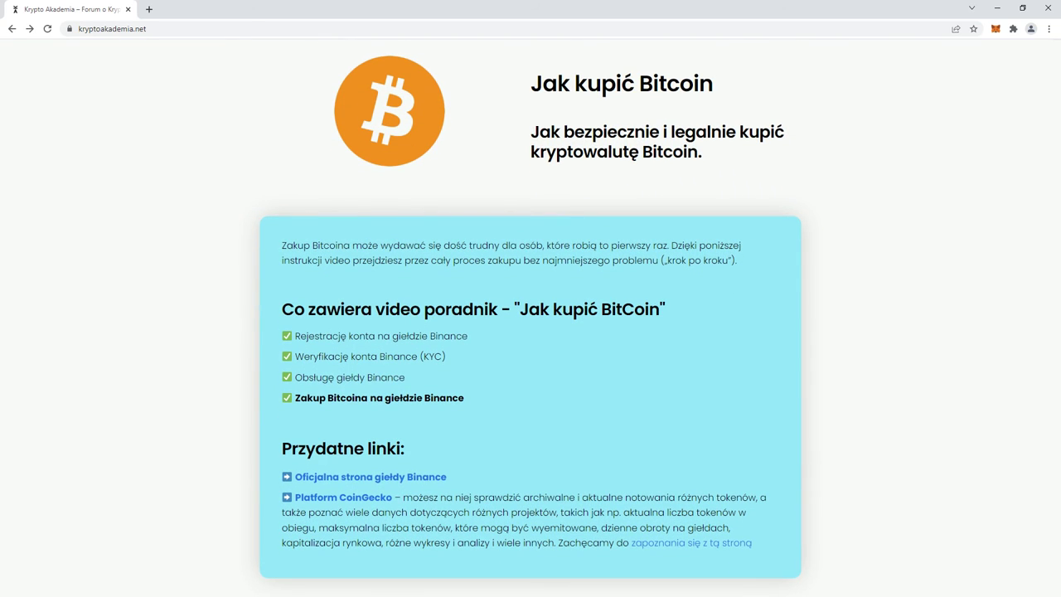
- Read through the Bitcoin buying guide with its video instructions, and examine the benefits listed for each VIP package
scroll(531, 318, down, 6)
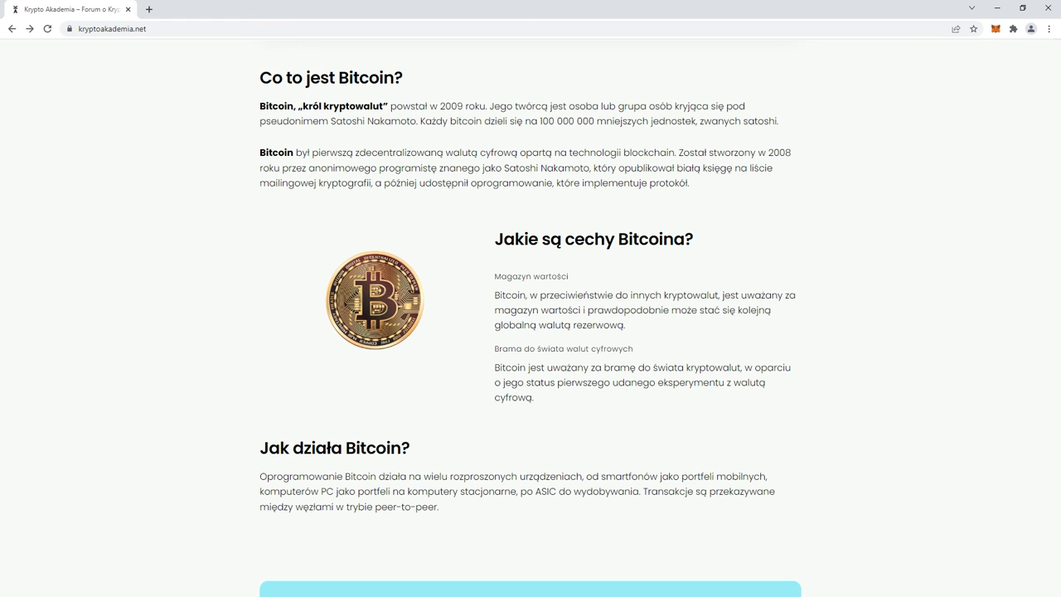
scroll(530, 319, down, 6)
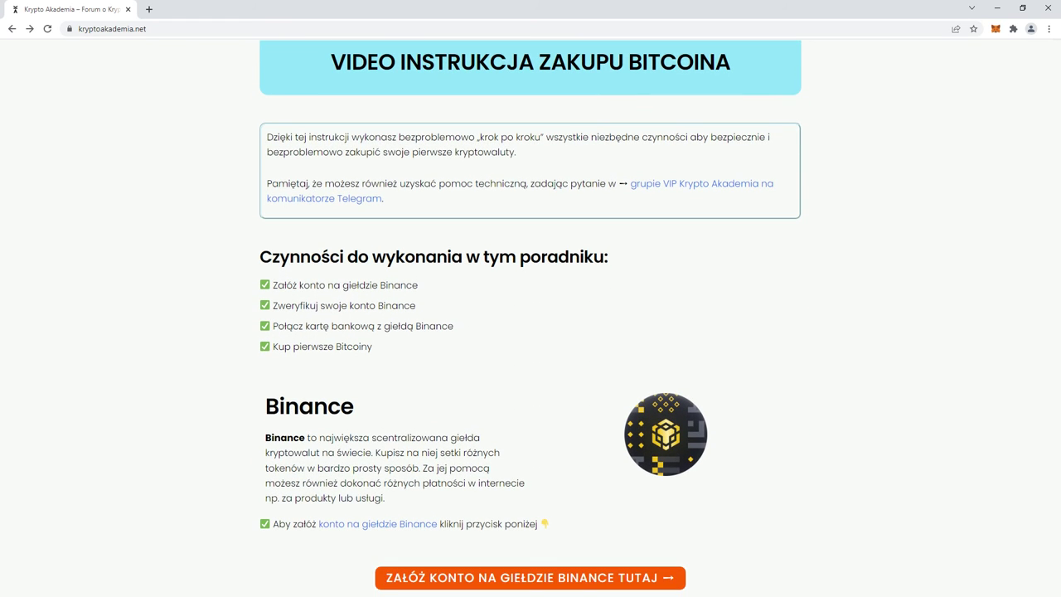
scroll(530, 318, down, 6)
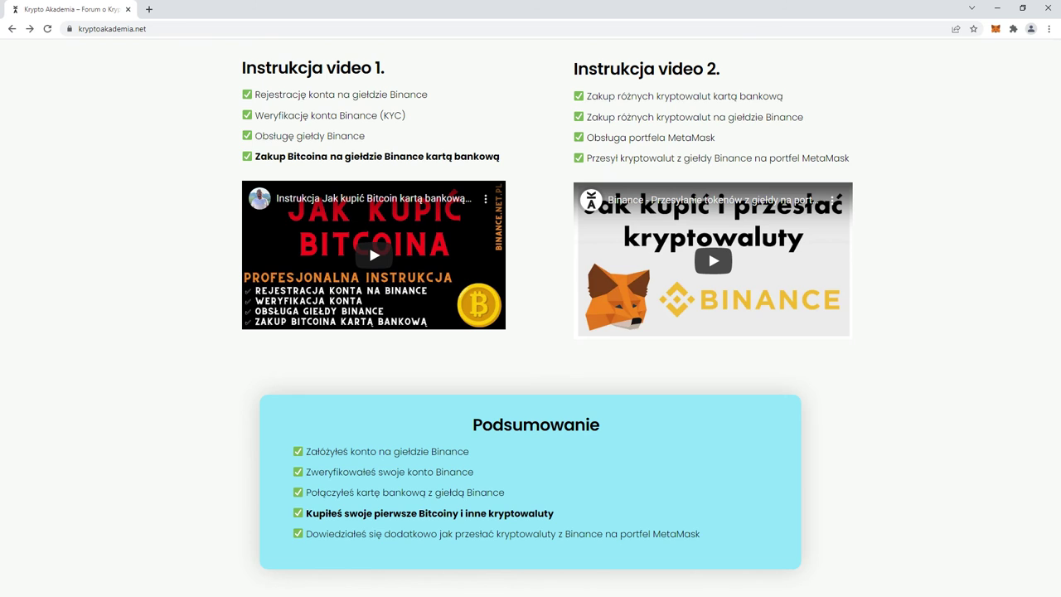
scroll(530, 318, down, 8)
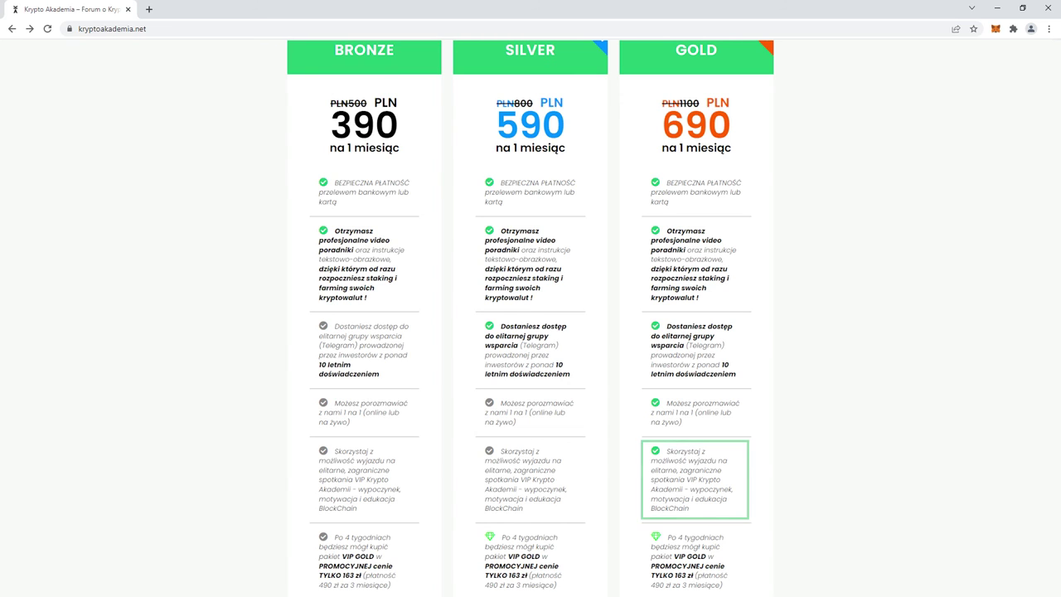
scroll(530, 332, down, 5)
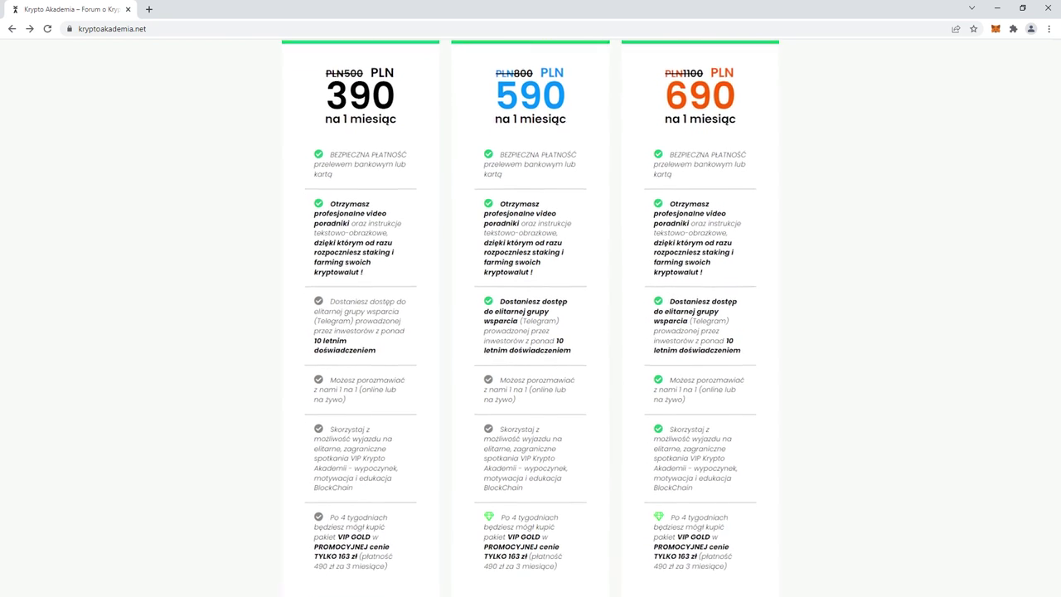